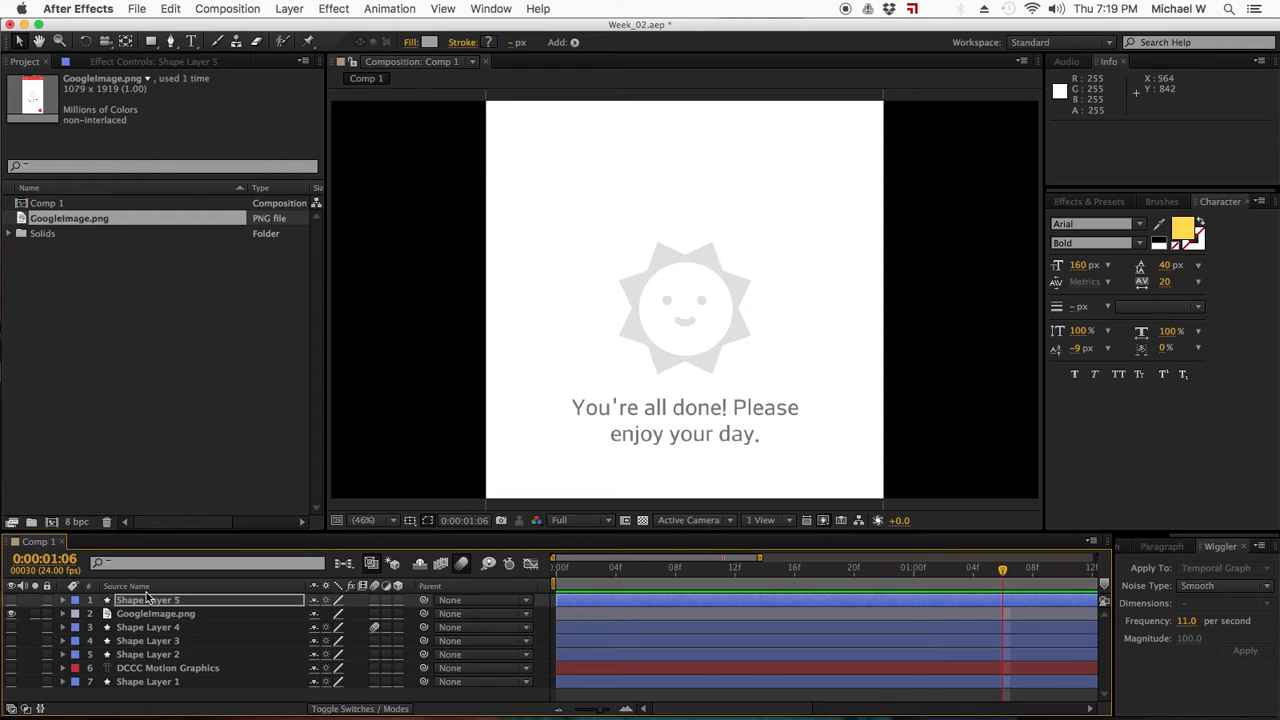
Step: Hide the GoogleImage.png layer and clear the layer selection in Comp 1
click(11, 613)
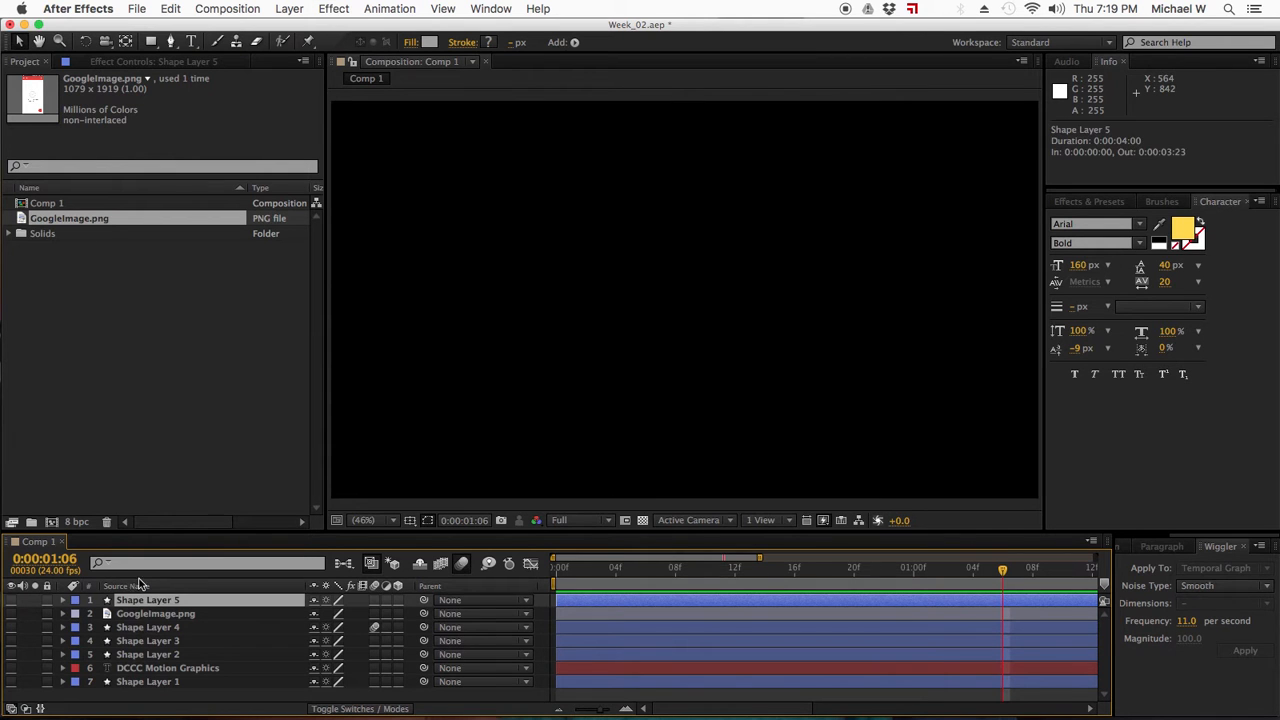
click(249, 655)
click(222, 694)
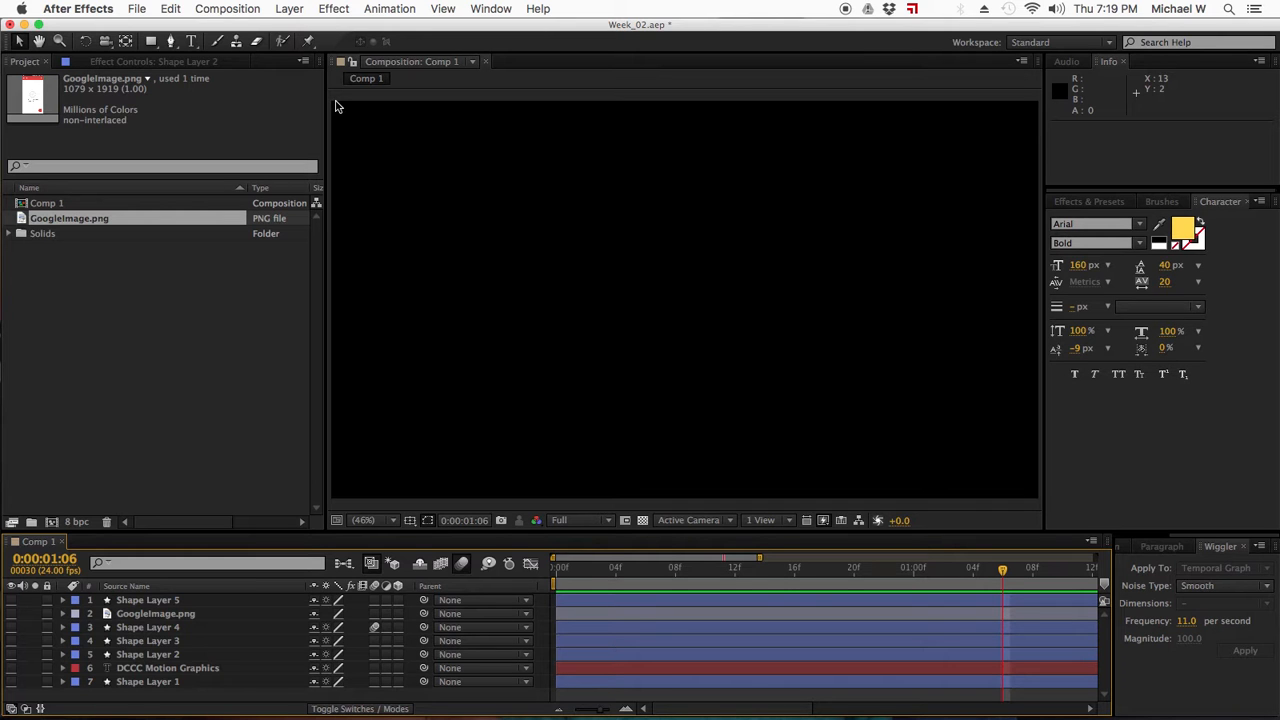
Step: Create a new shape layer and add a rectangle path and a fill to it
click(290, 8)
mouse_move(302, 29)
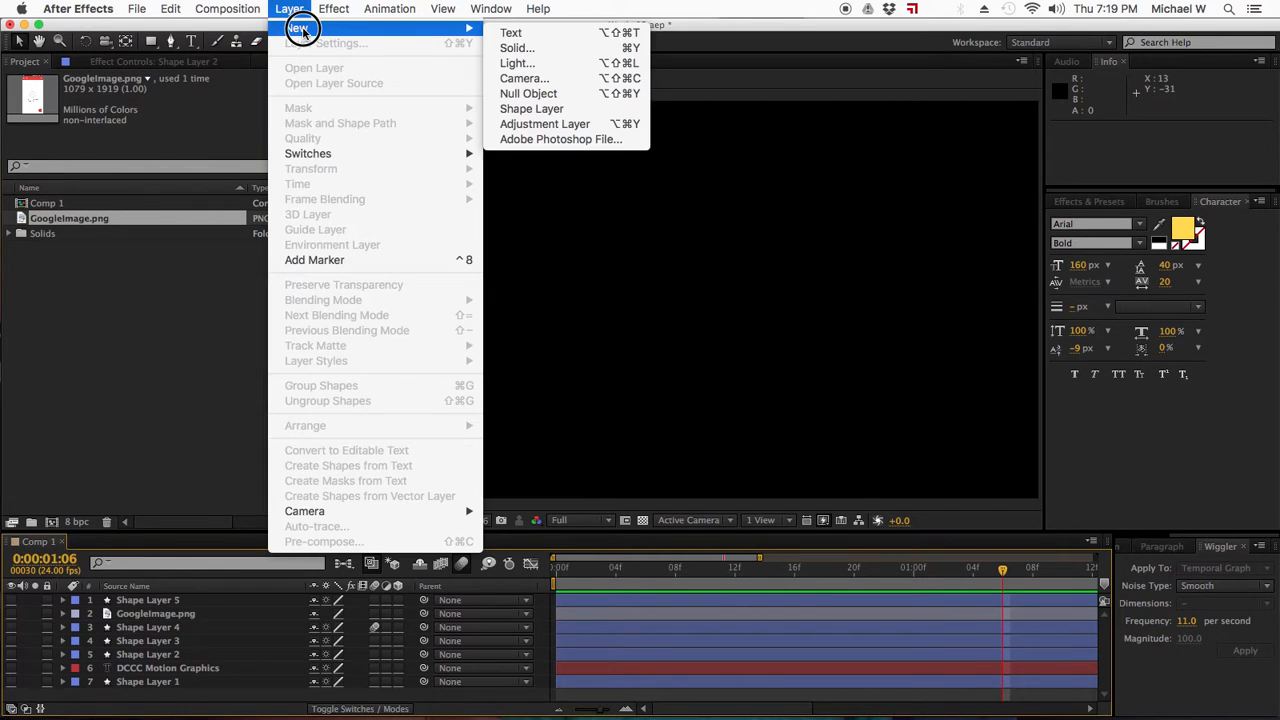
click(531, 108)
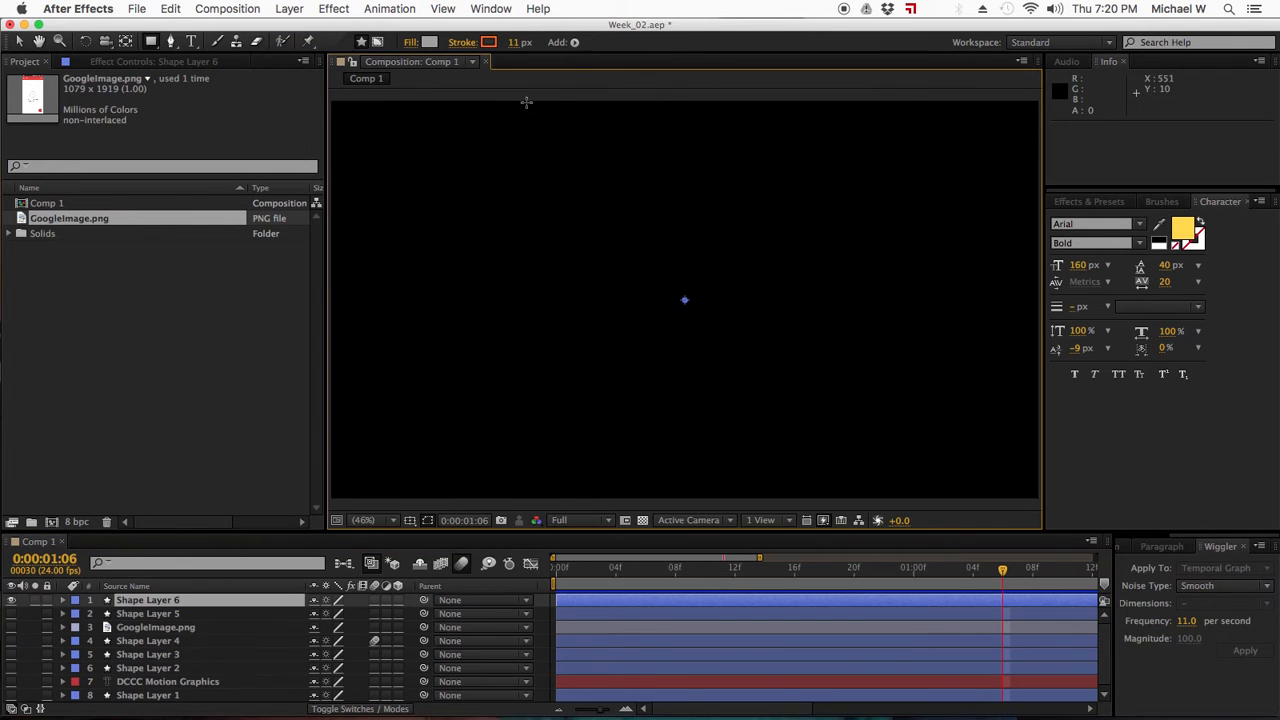
click(573, 45)
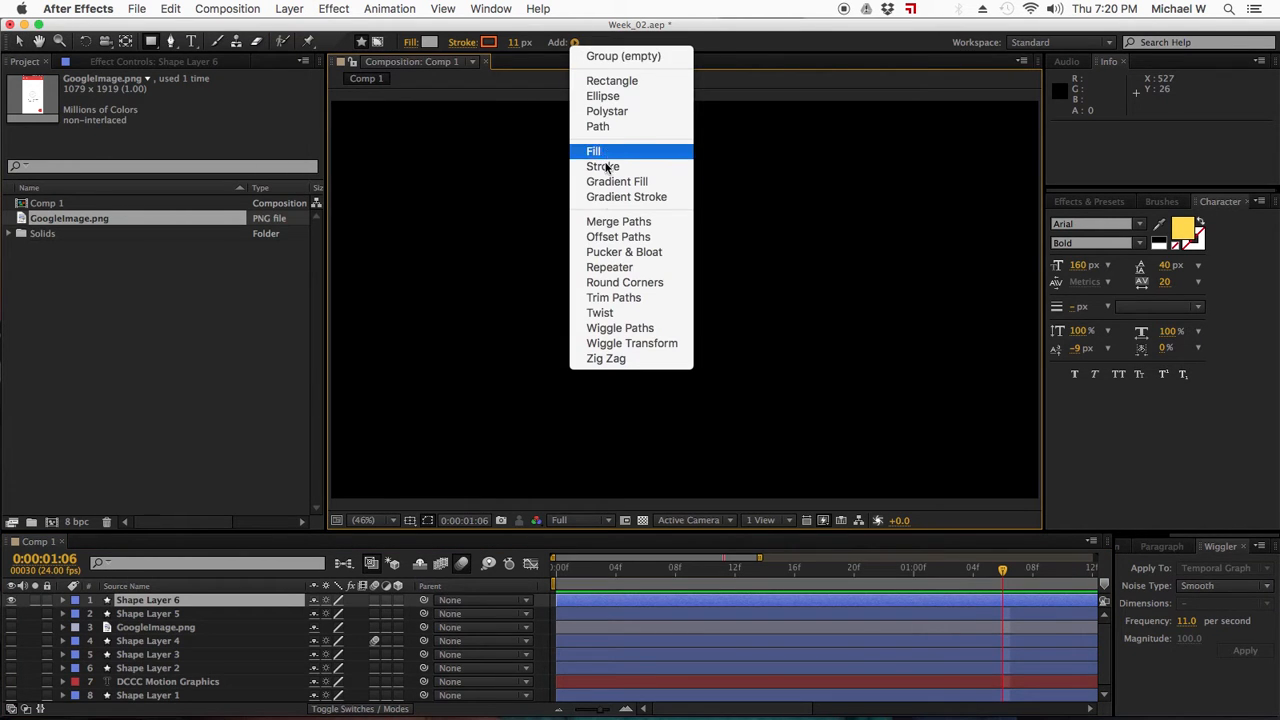
click(605, 80)
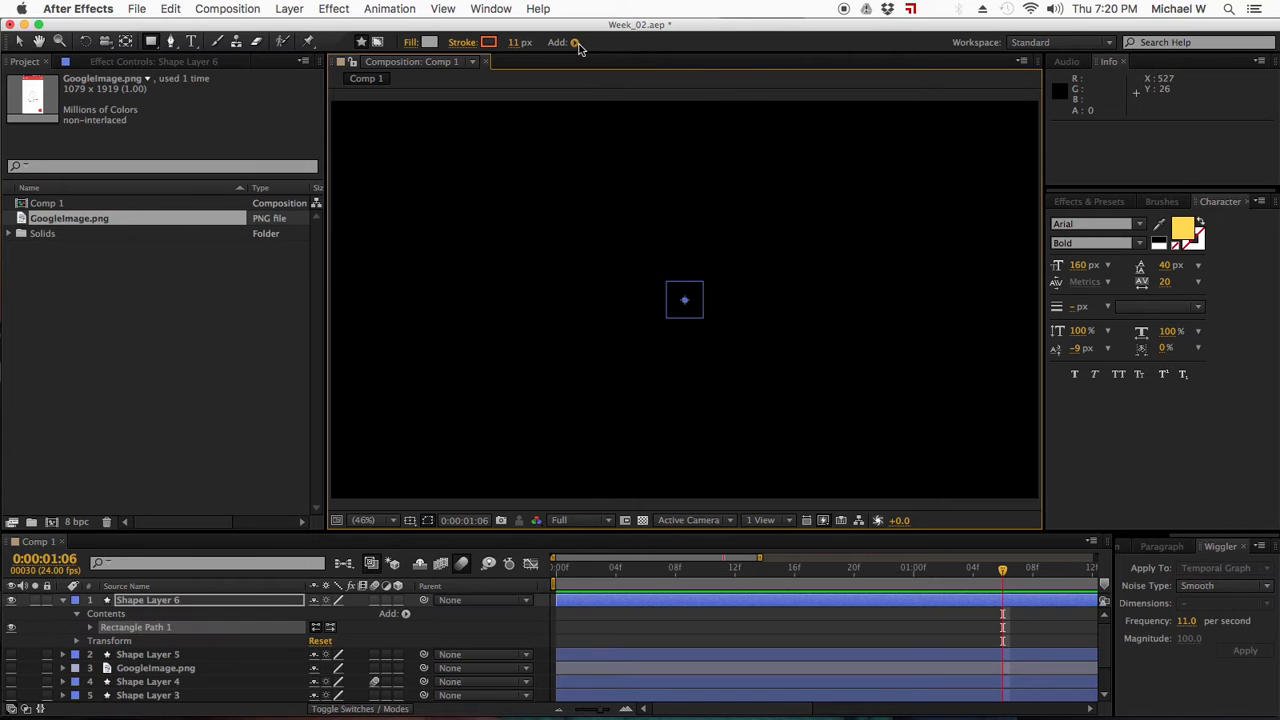
click(574, 43)
click(612, 152)
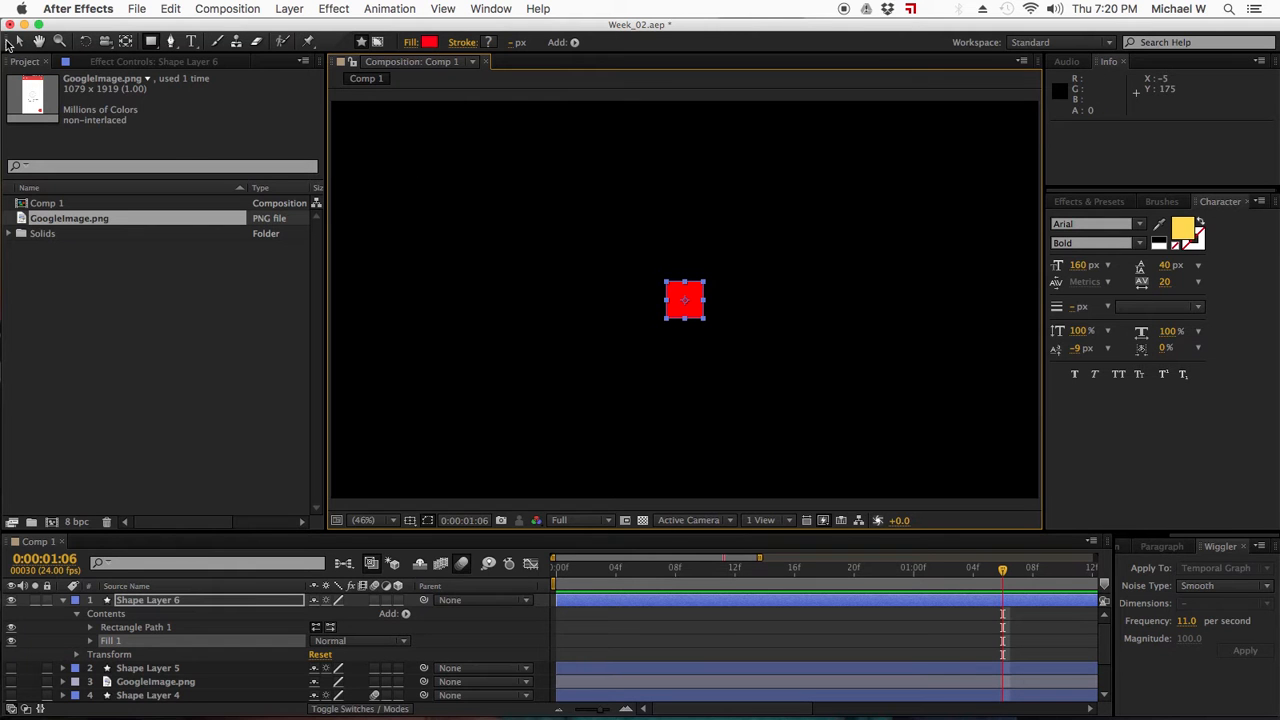
Step: Scale the red square up proportionally about its centre to about 734% and collapse its layer properties
click(667, 327)
drag(667, 327, 520, 440)
click(686, 300)
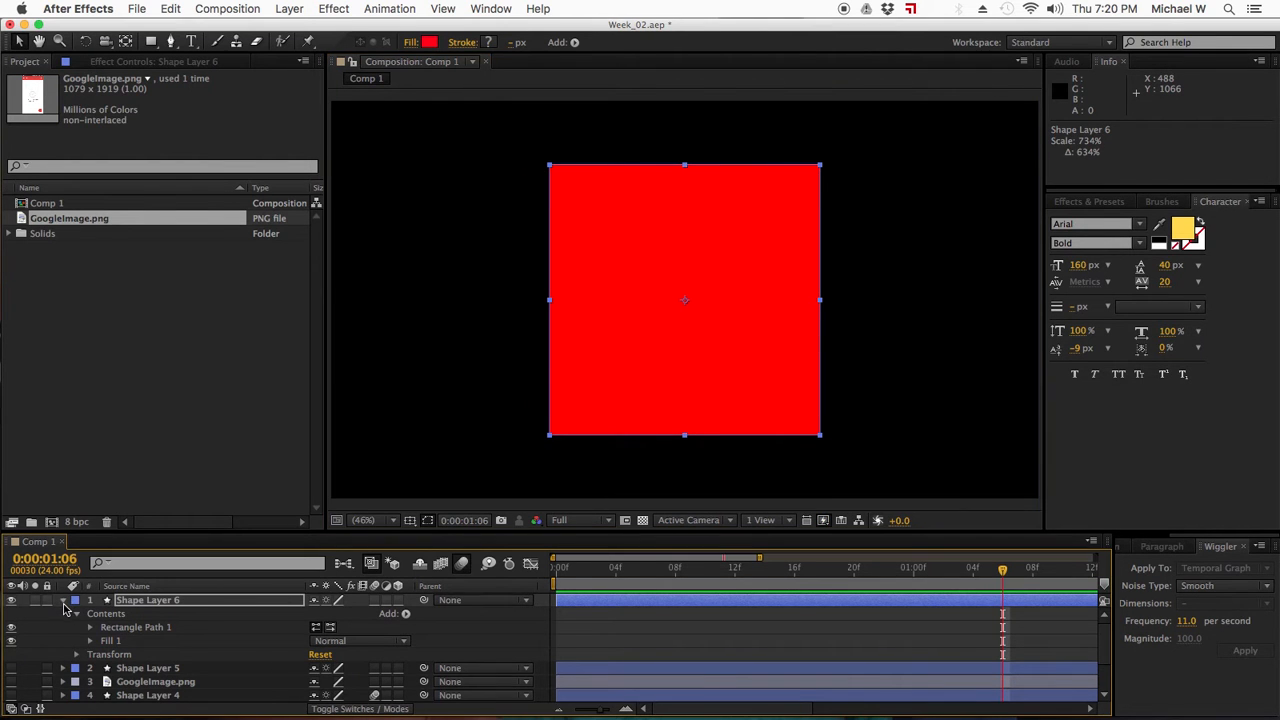
click(62, 601)
Step: Duplicate the square's shape layer and set the rotation of the original, Shape Layer 6, to 15°
click(125, 603)
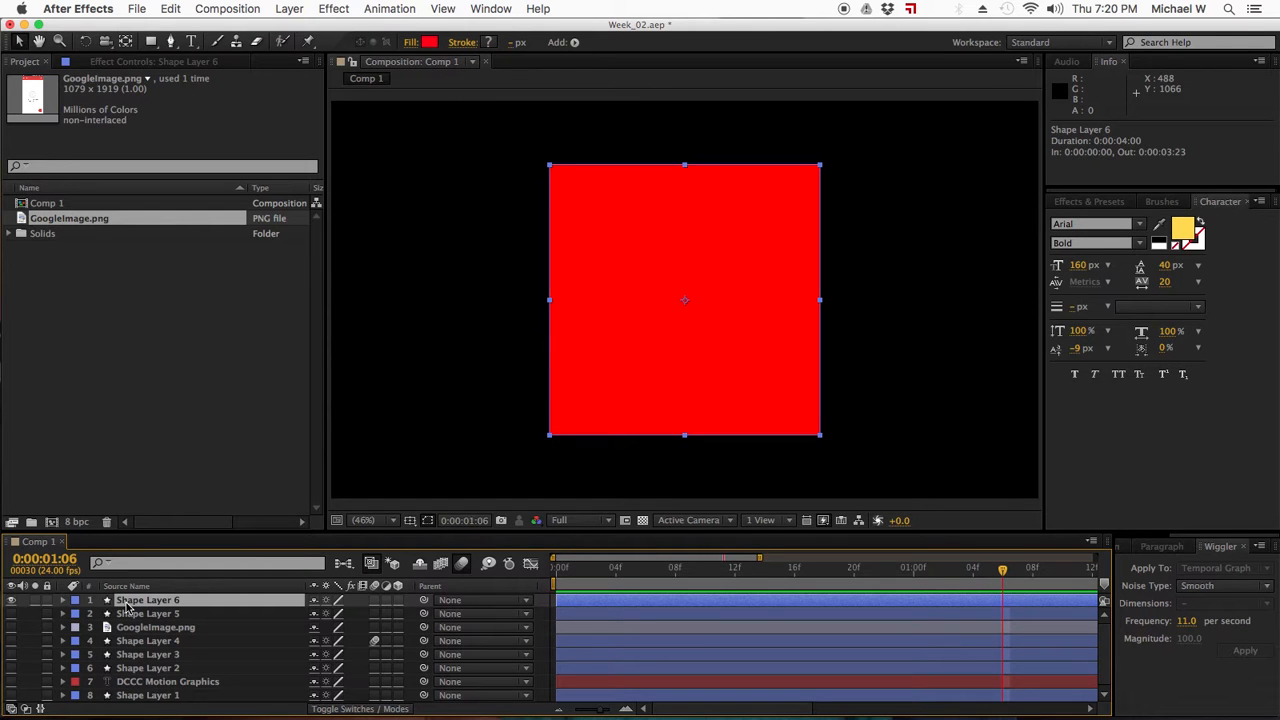
key(super+d)
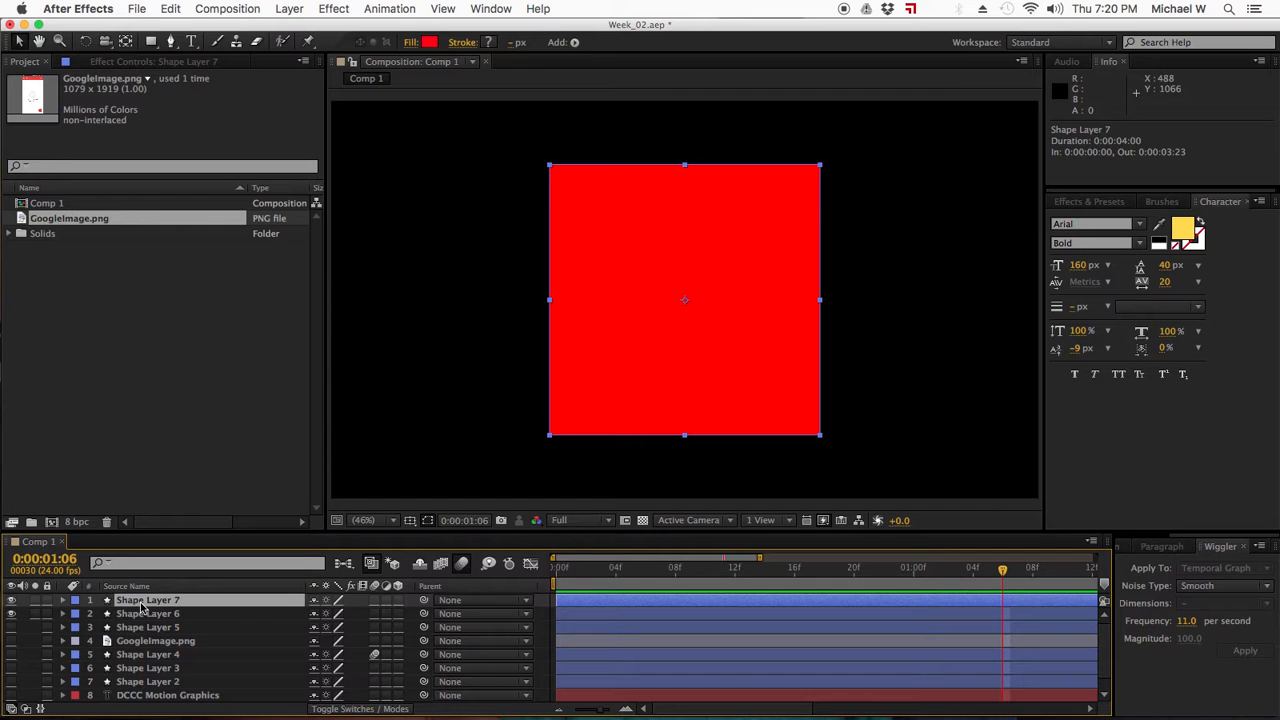
click(146, 614)
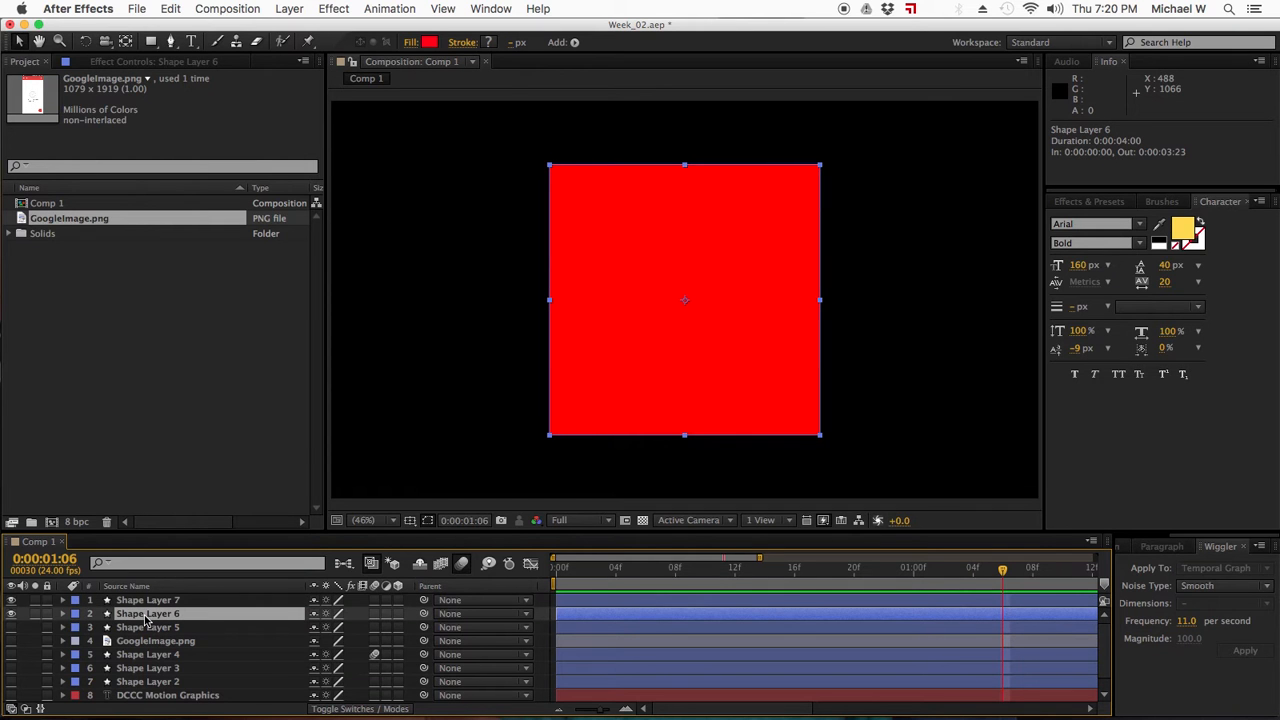
key(r)
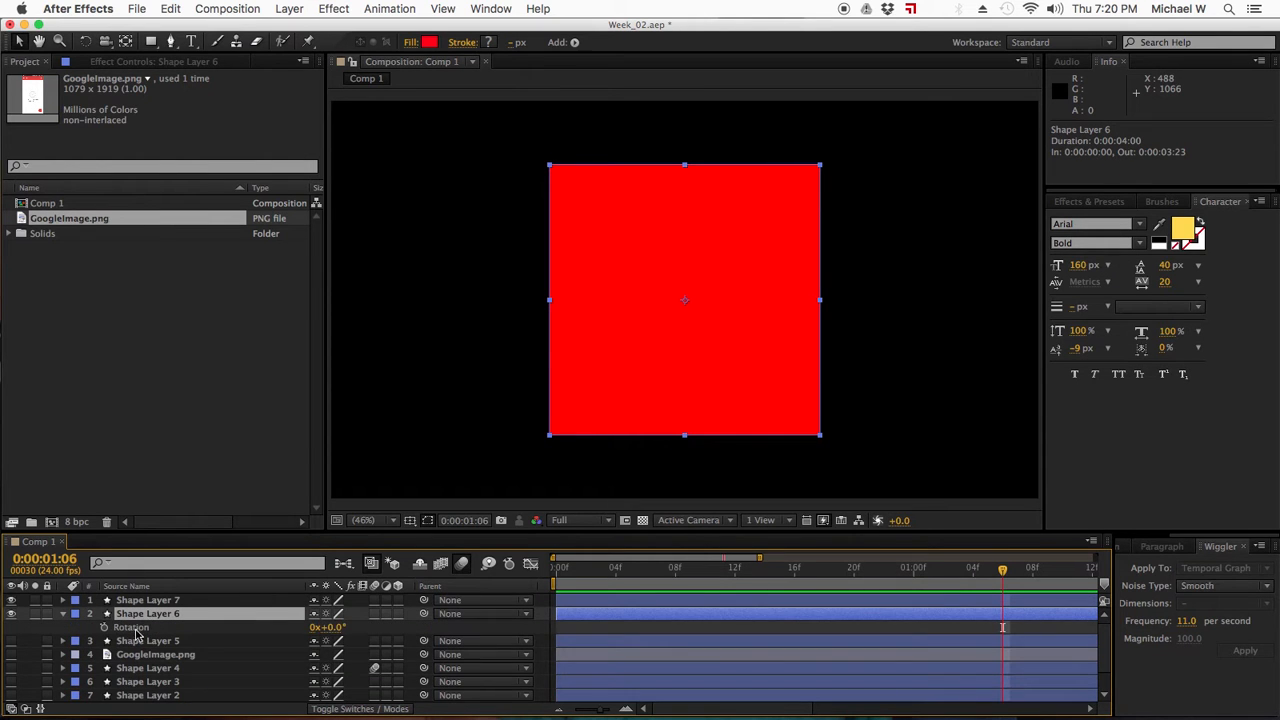
click(333, 628)
key(Return)
Step: Set the rotation of the duplicated square, Shape Layer 7, to -30° and deselect it
click(160, 603)
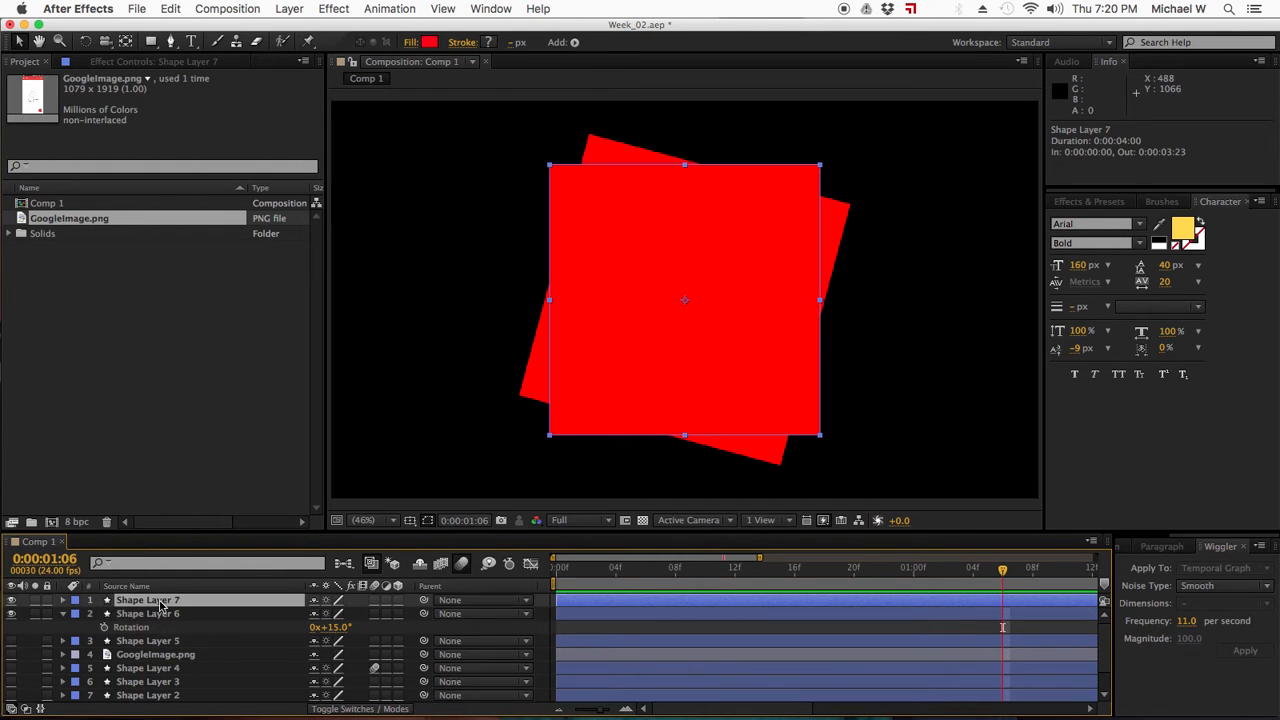
key(r)
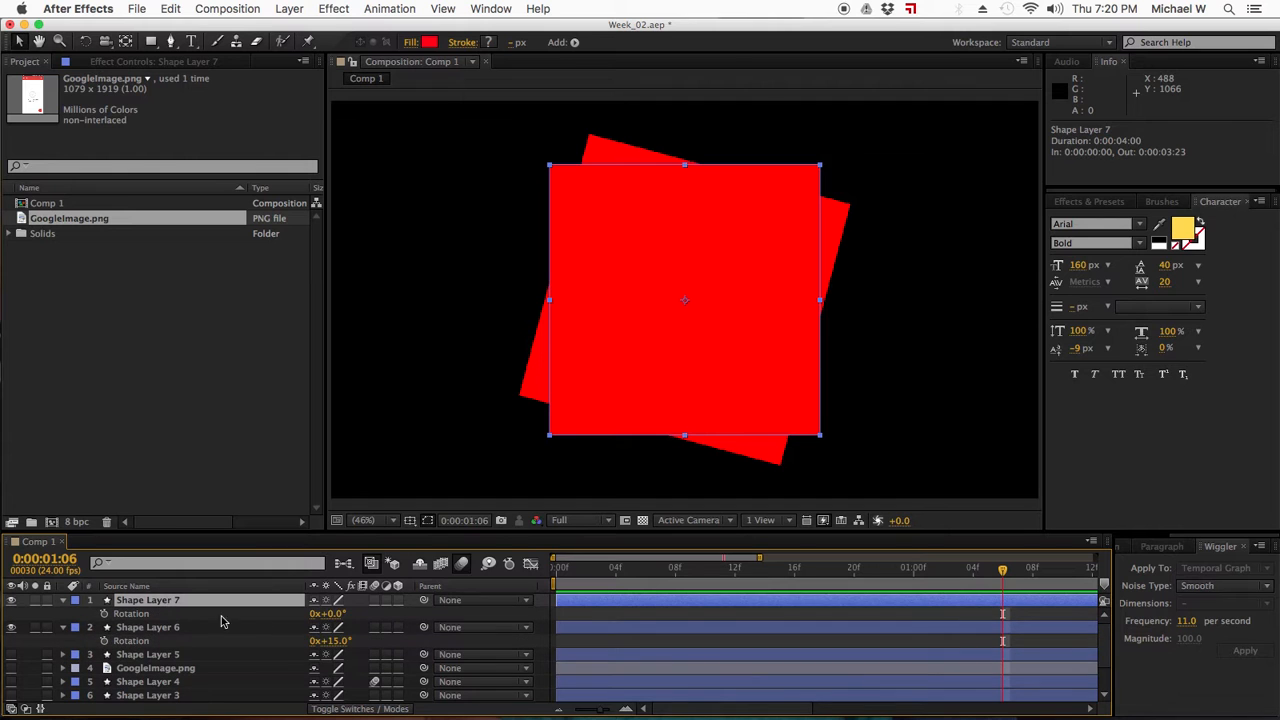
click(334, 614)
text(-30)
key(Return)
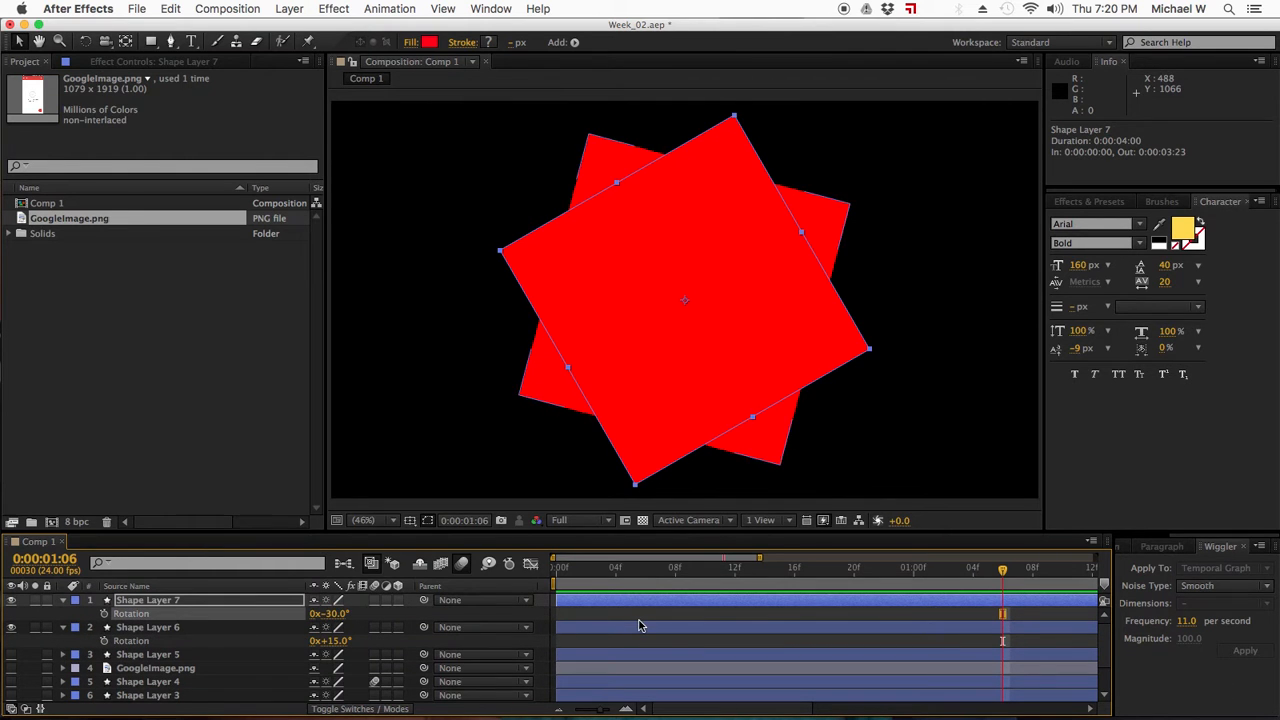
click(637, 618)
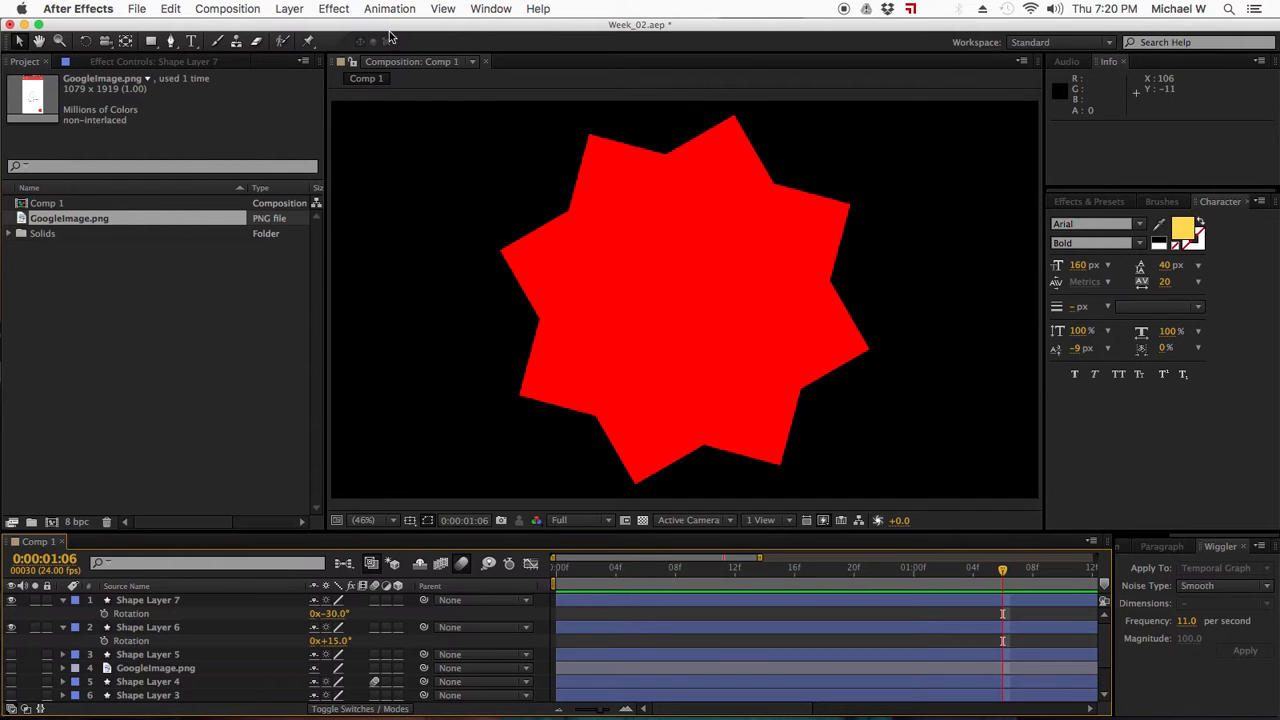
click(289, 8)
mouse_move(300, 27)
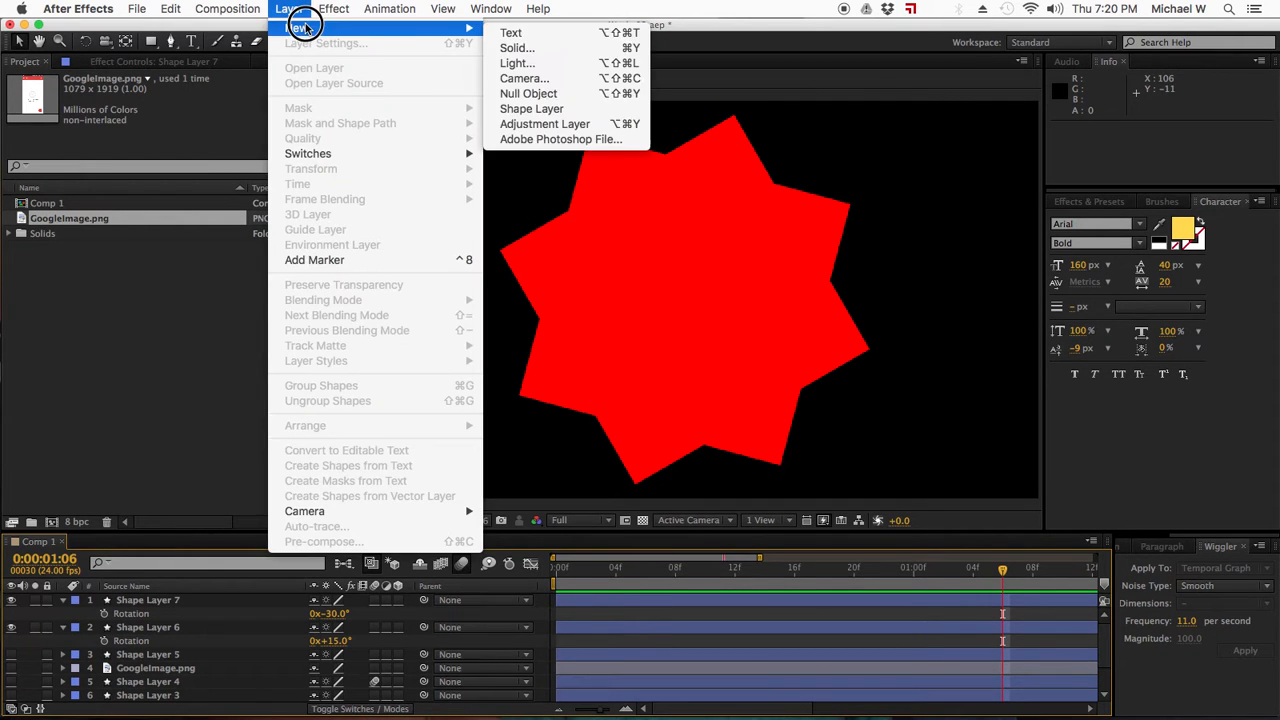
click(511, 48)
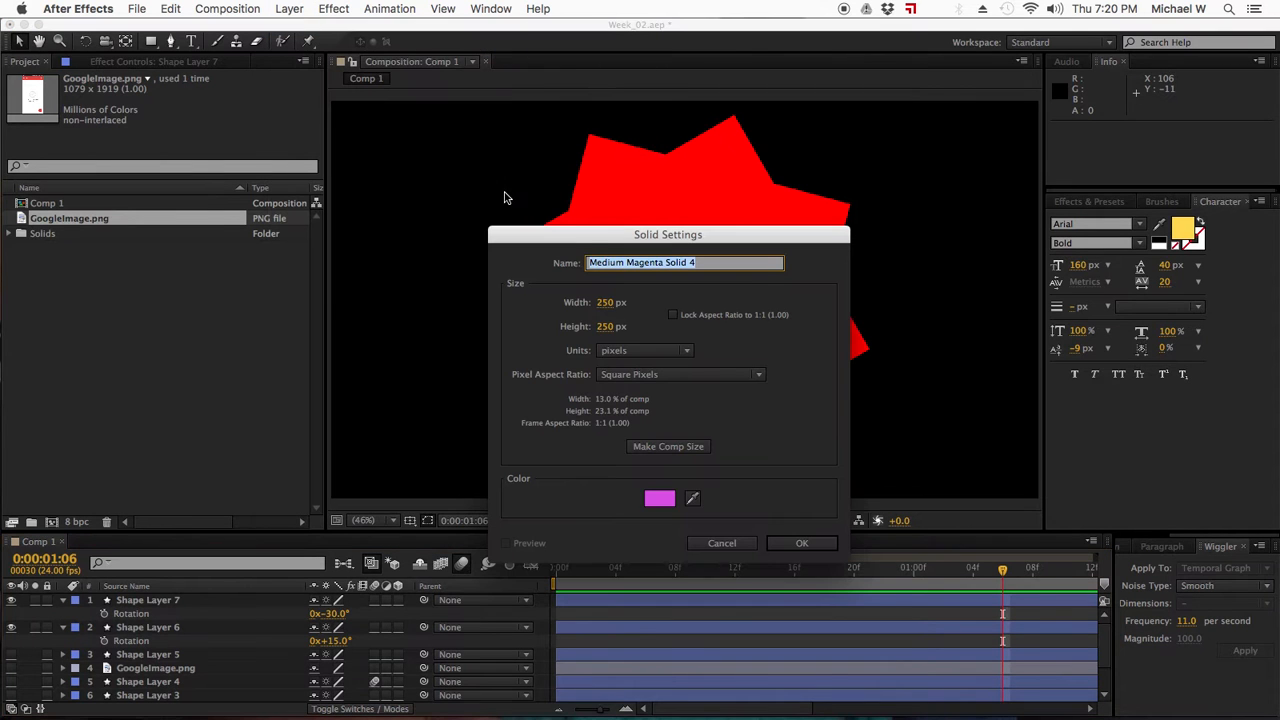
click(721, 543)
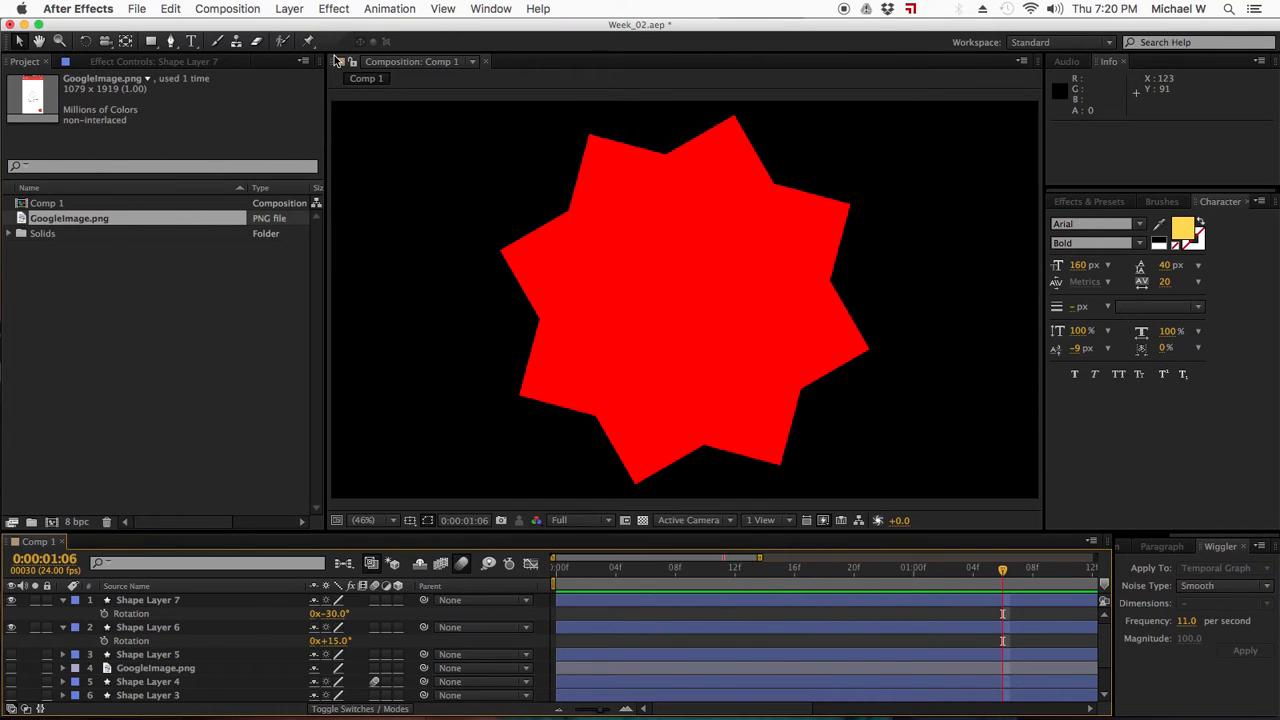
Step: Create another shape layer and add an ellipse path and a fill to it
click(297, 9)
mouse_move(302, 28)
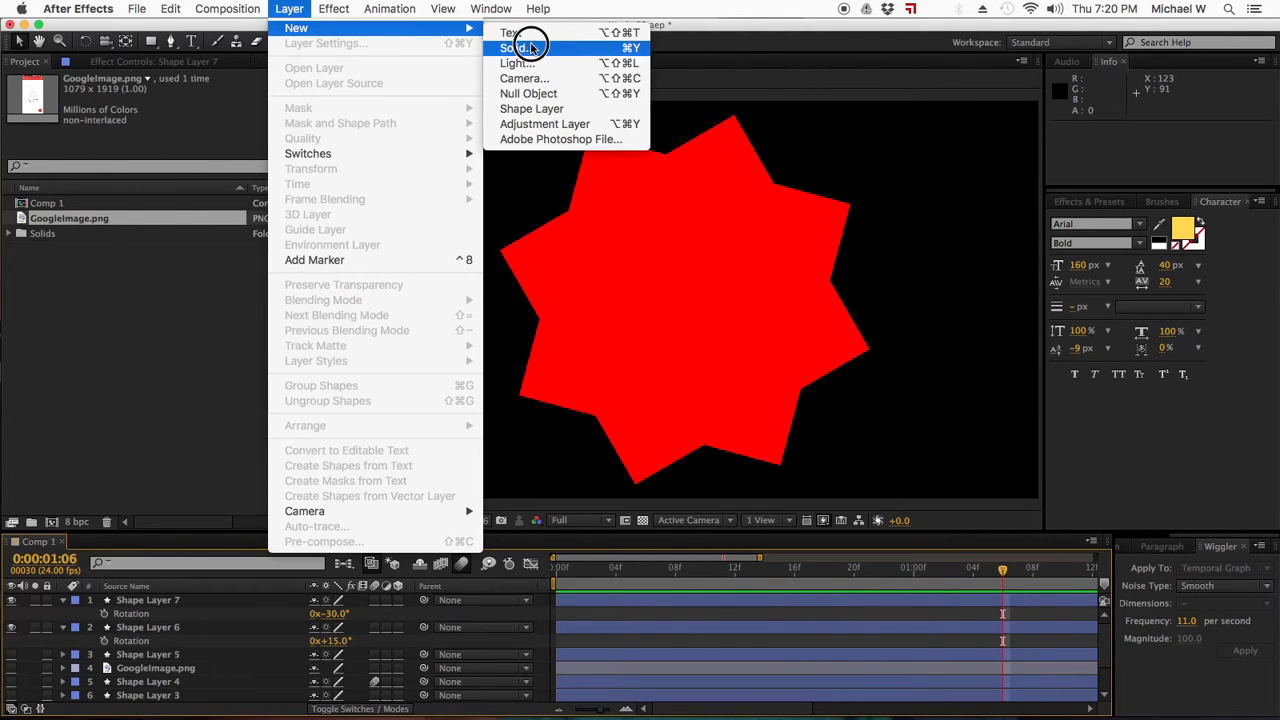
click(565, 108)
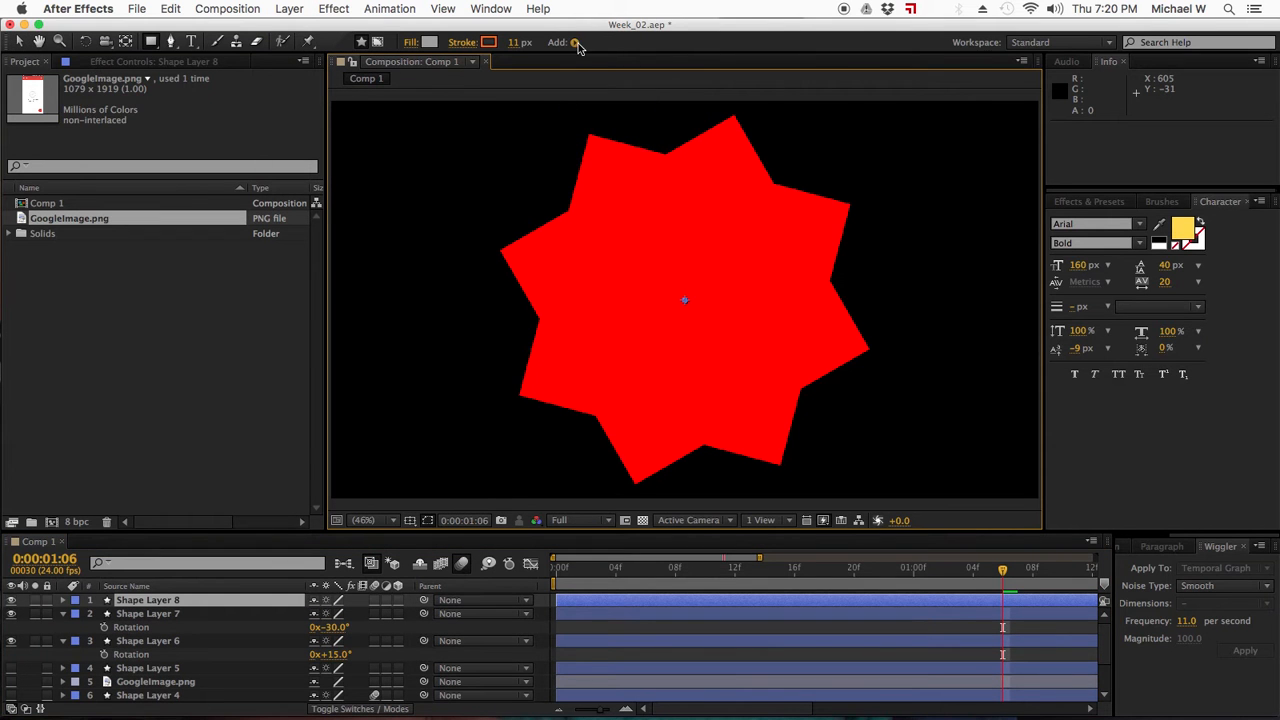
click(576, 44)
click(603, 96)
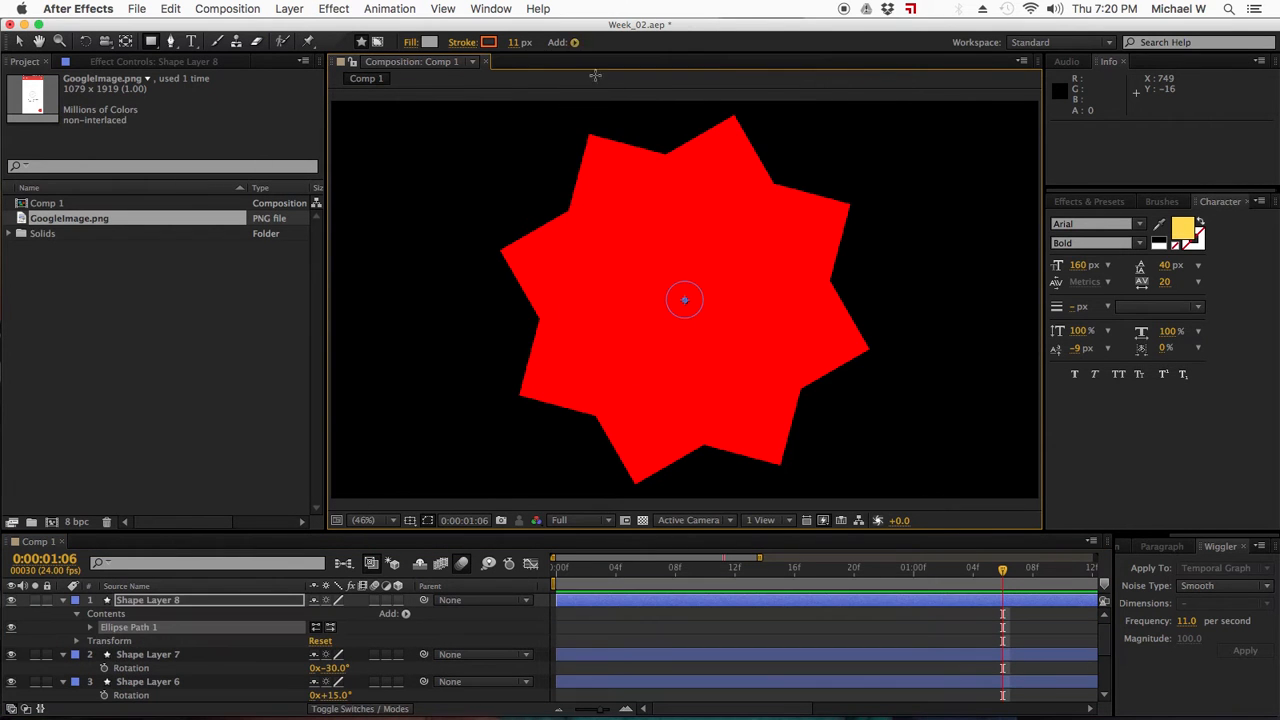
click(576, 46)
click(600, 149)
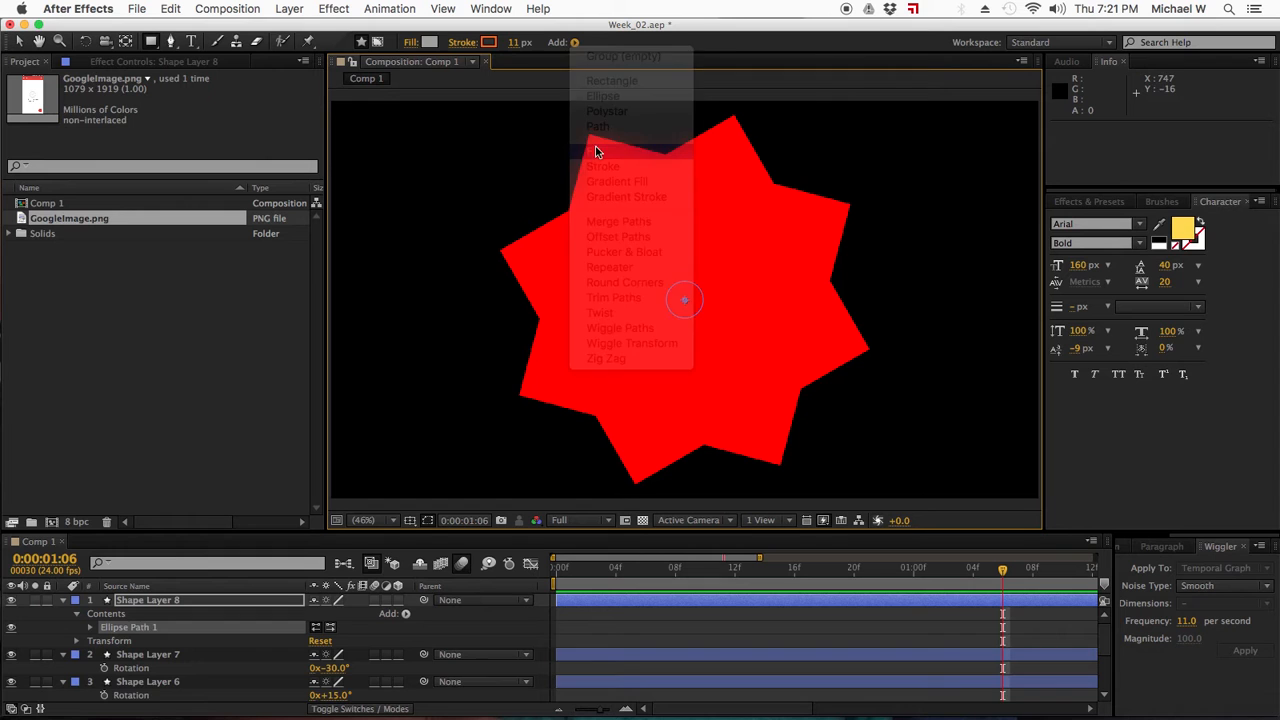
Step: Change the small circle's fill colour to black
click(428, 43)
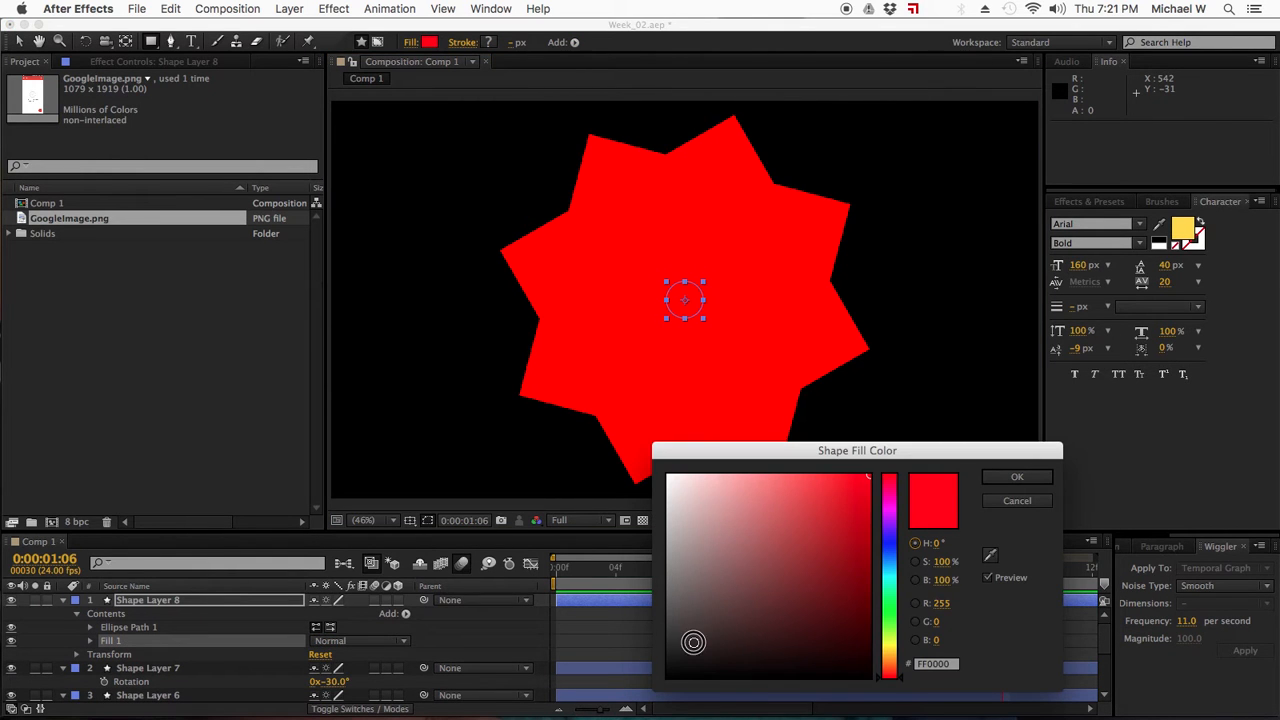
drag(686, 640, 678, 710)
click(1017, 477)
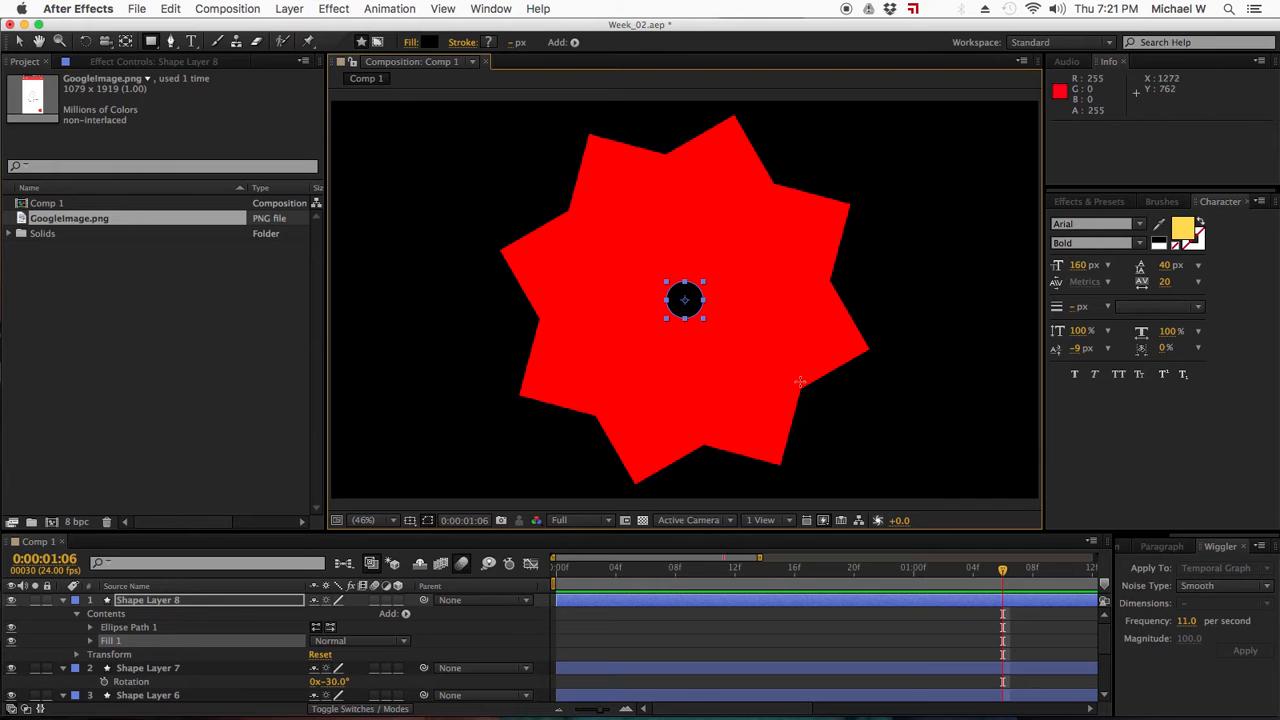
Step: Scale the black circle up proportionally to about 670% so it covers the middle of the red star
click(18, 41)
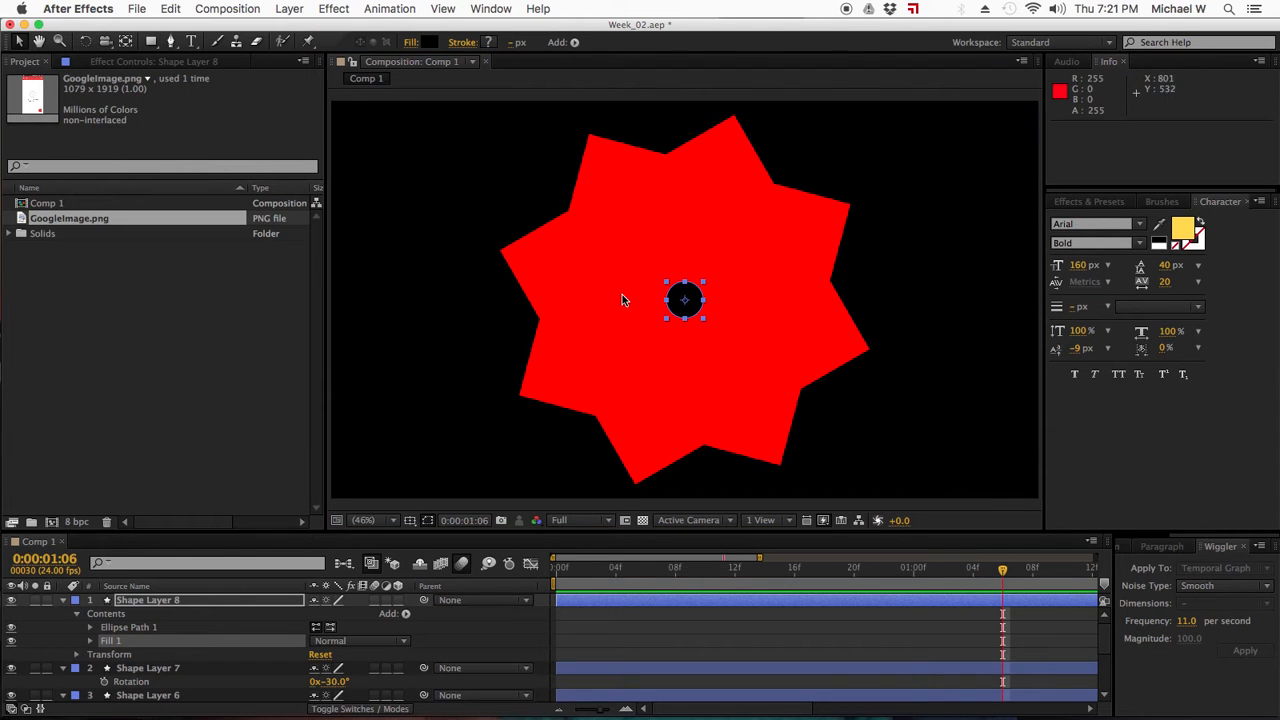
drag(705, 318, 851, 423)
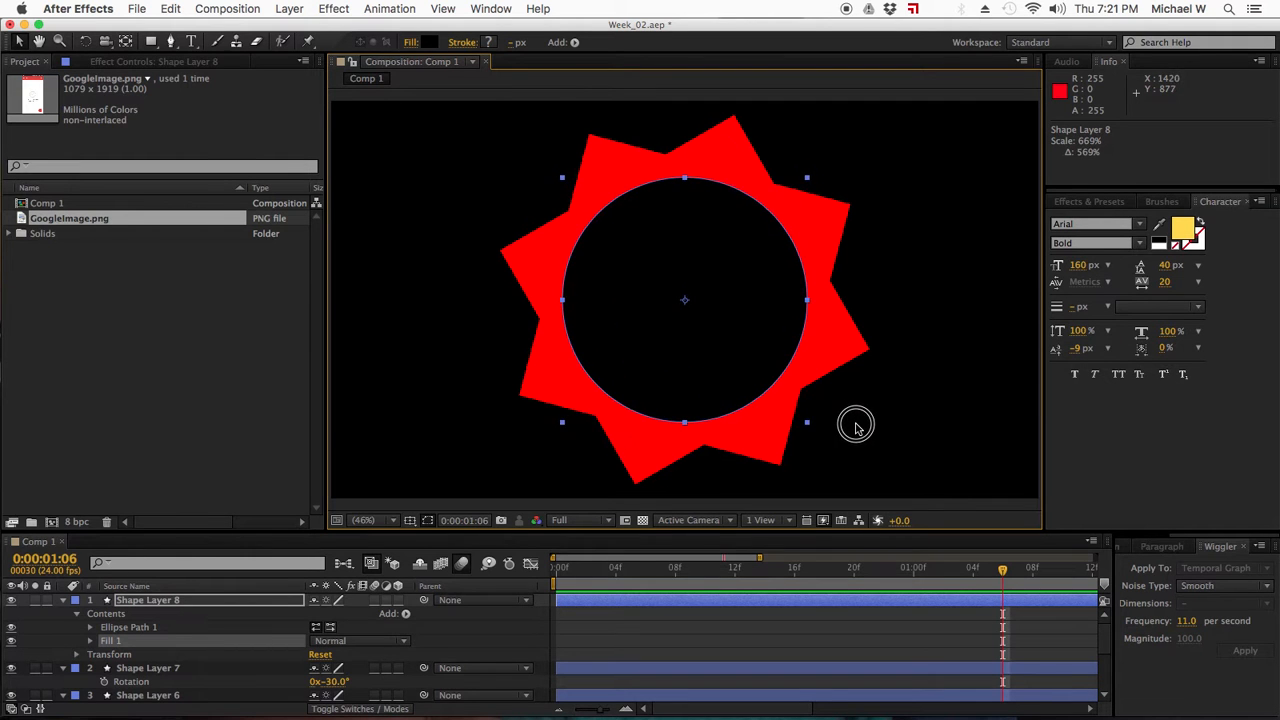
click(801, 628)
Step: Collapse the open properties of Shape Layers 8, 7 and 6 in the timeline
click(776, 600)
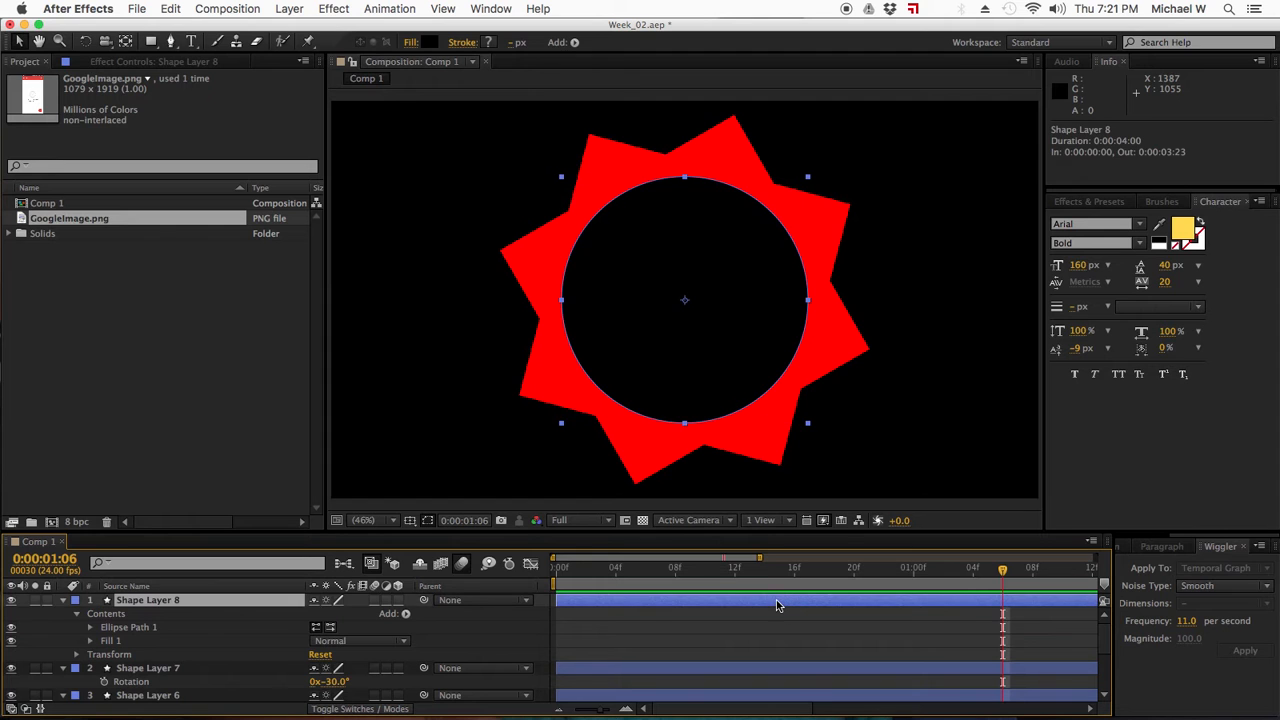
key(u)
click(765, 614)
key(u)
click(765, 626)
key(u)
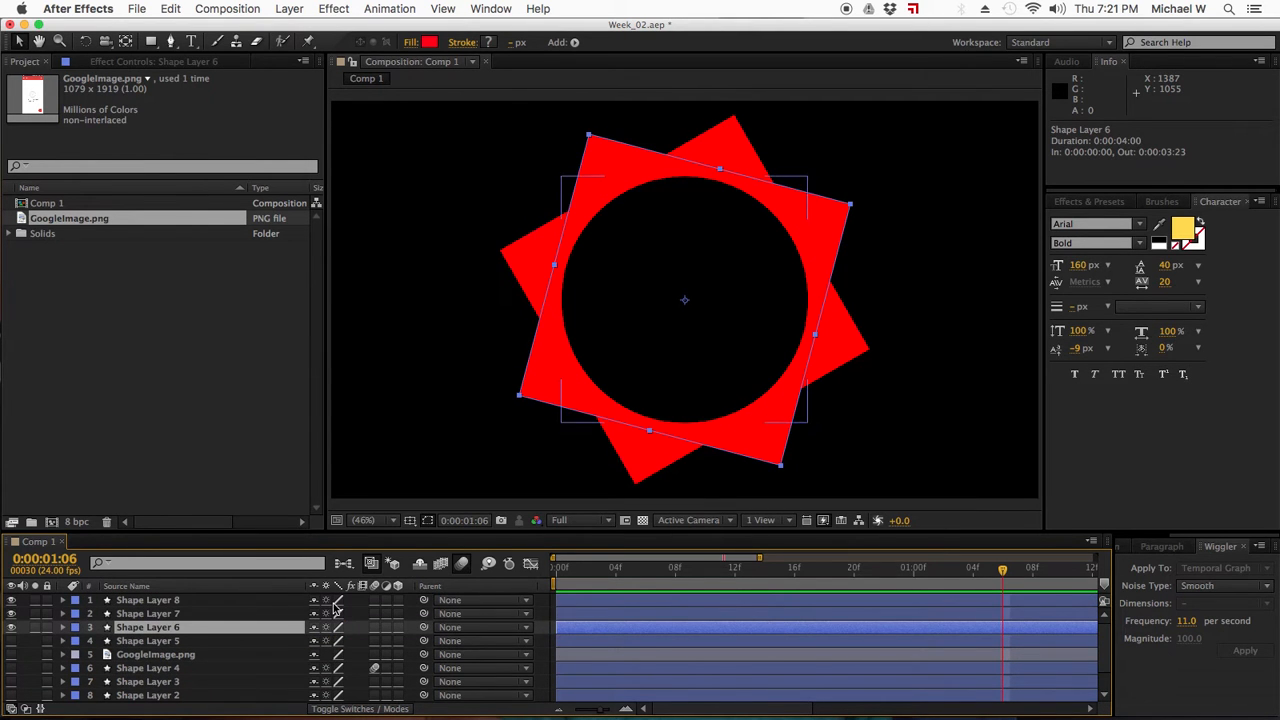
Step: Move the current time to 0:00:00:00 and reveal the Scale property of Shape Layers 6 and 7
drag(576, 567, 514, 566)
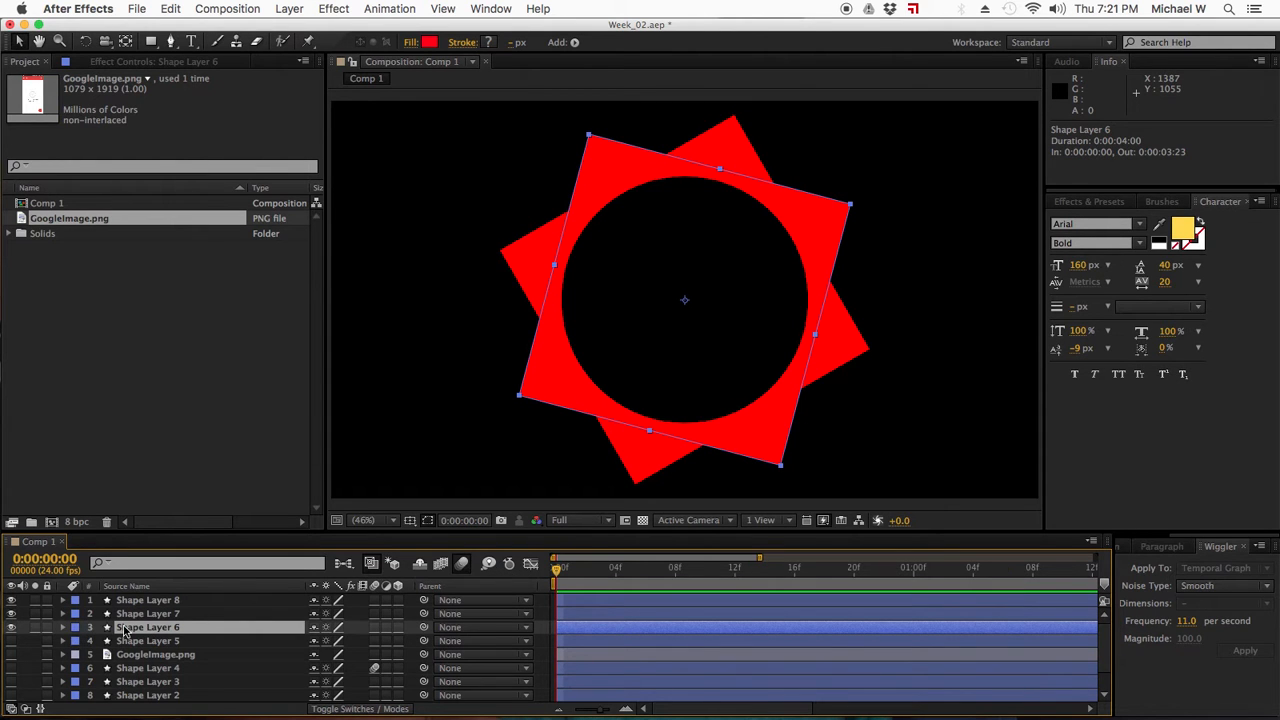
key(s)
click(137, 618)
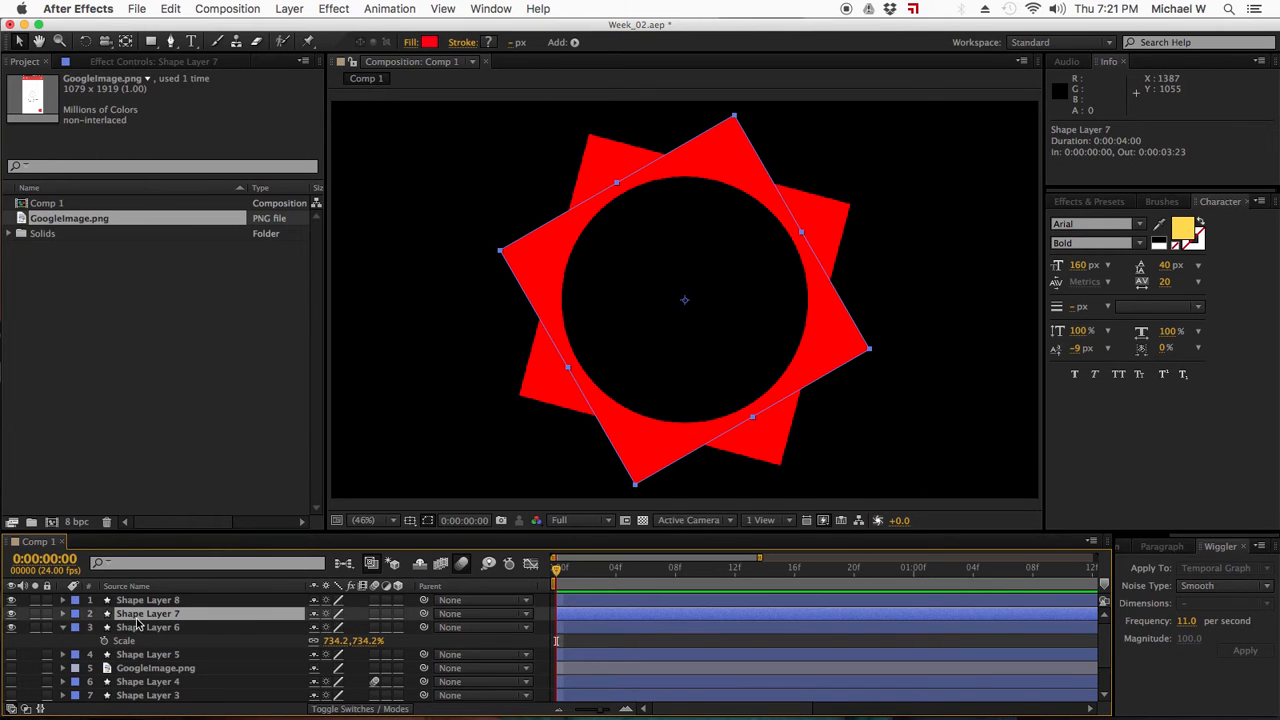
key(s)
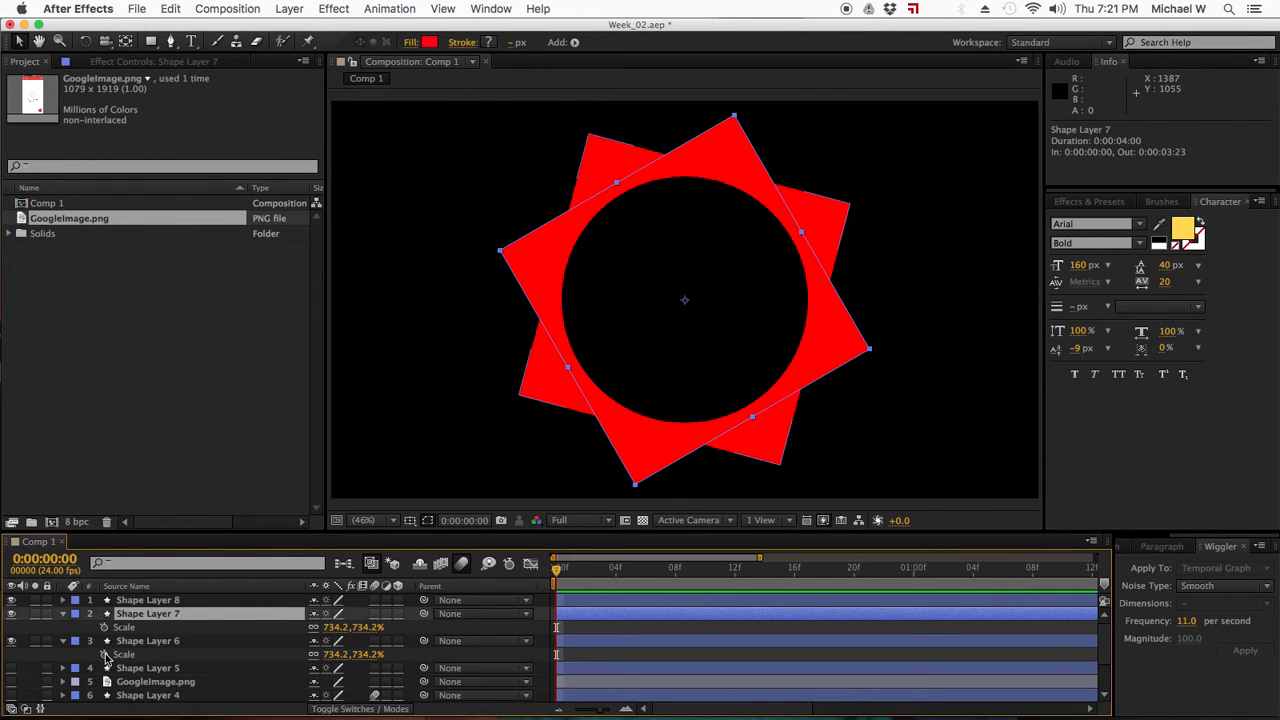
Step: Keyframe Shape Layer 6's Scale at 0% on 0:00:00:00 and at 734.2% on 0:00:00:20
click(104, 654)
drag(559, 574, 853, 578)
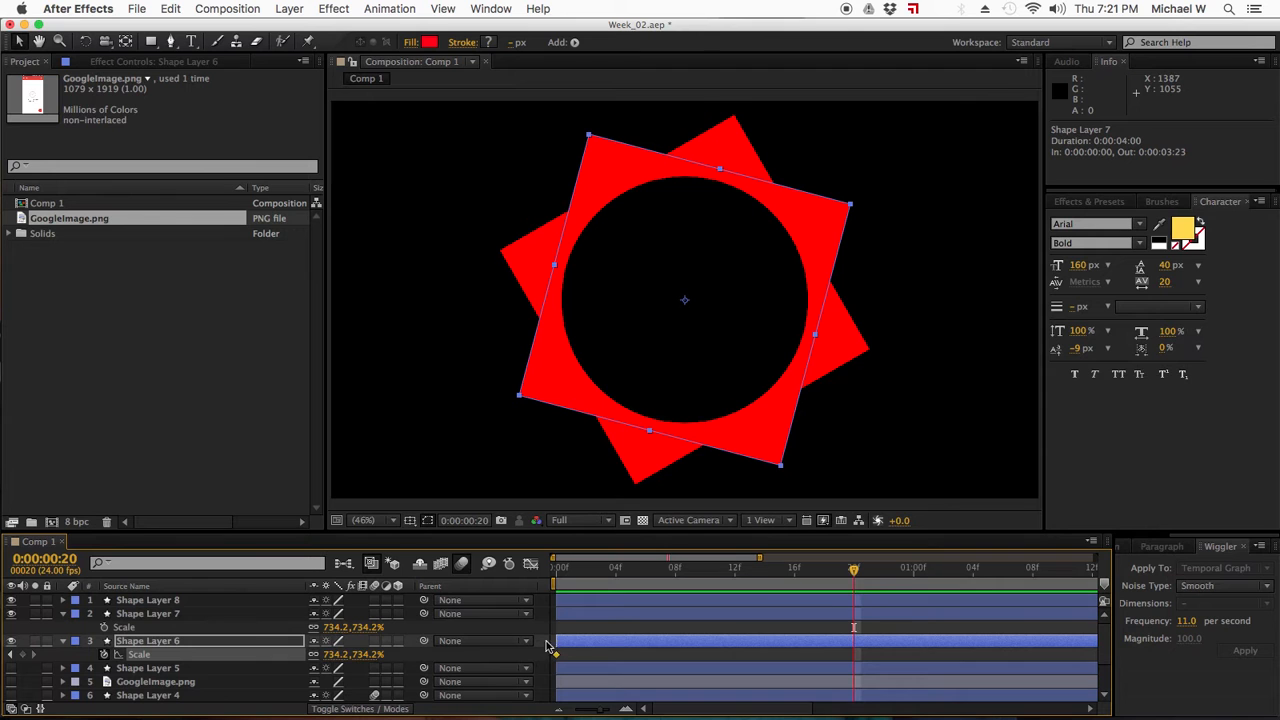
click(10, 655)
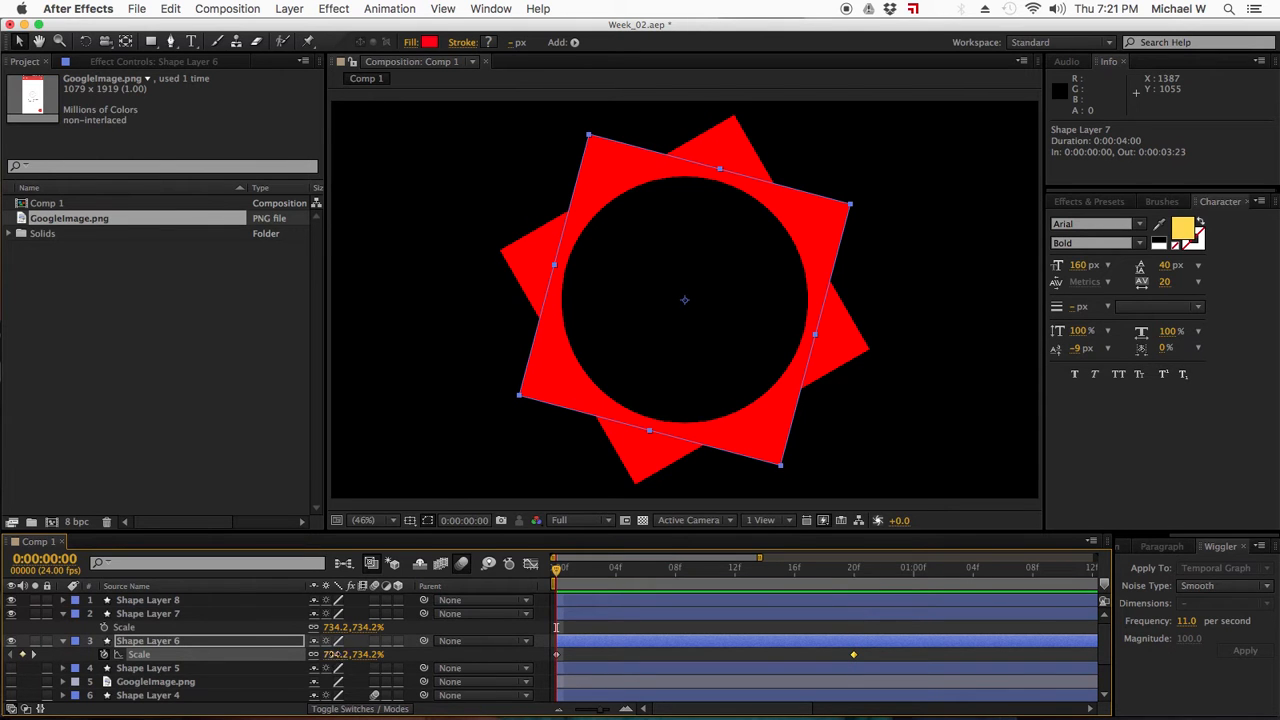
click(330, 654)
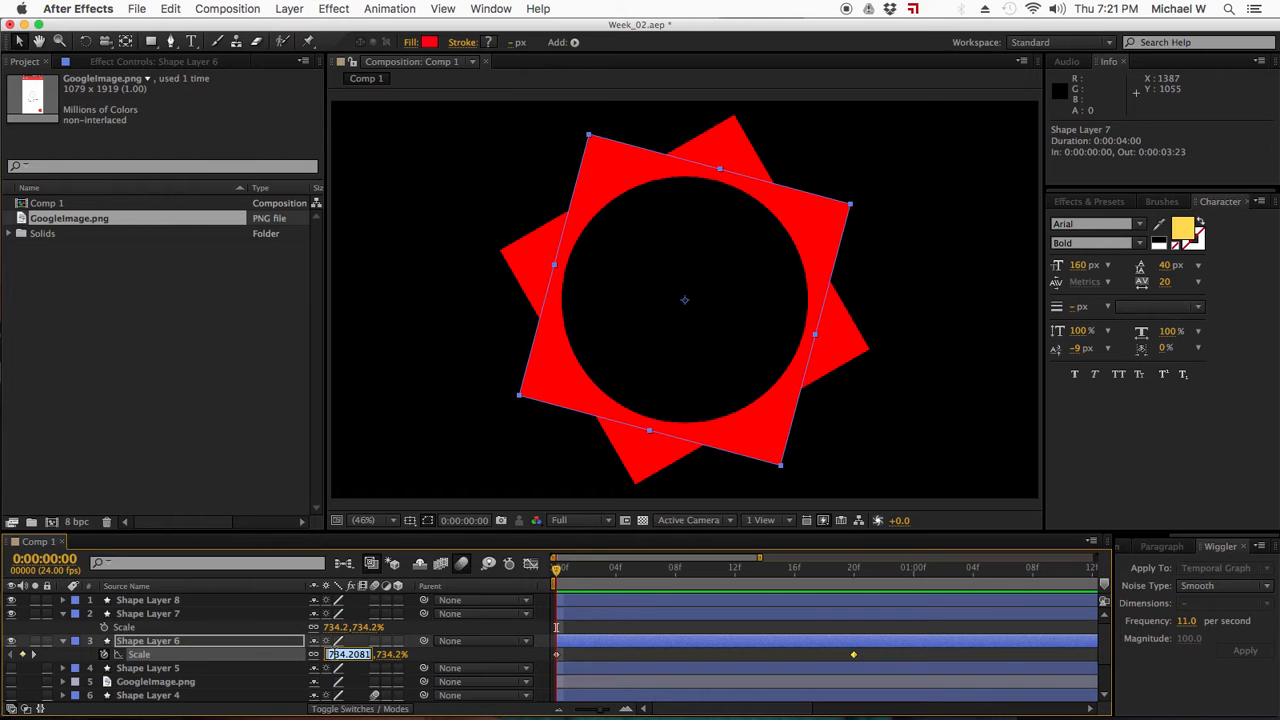
text(0)
key(Return)
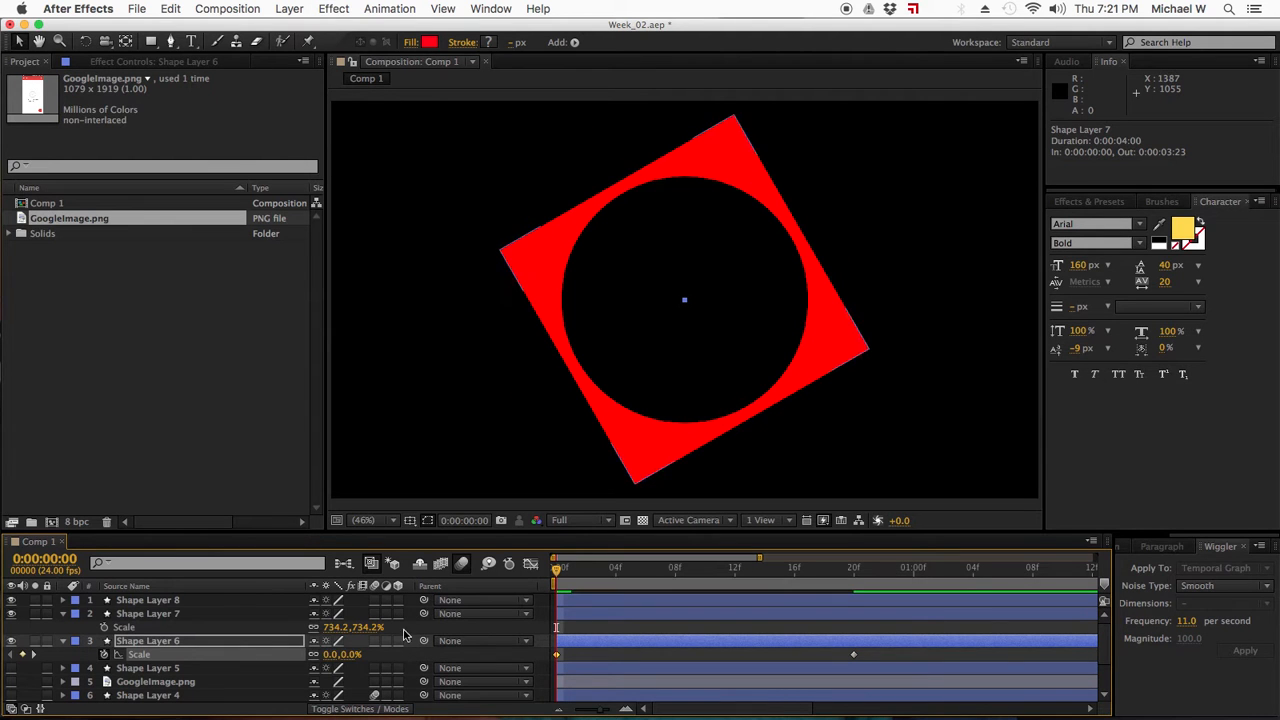
Step: Preview Shape Layer 6's growth and apply Easy Ease to both of its Scale keyframes
drag(558, 570, 858, 592)
drag(875, 650, 516, 700)
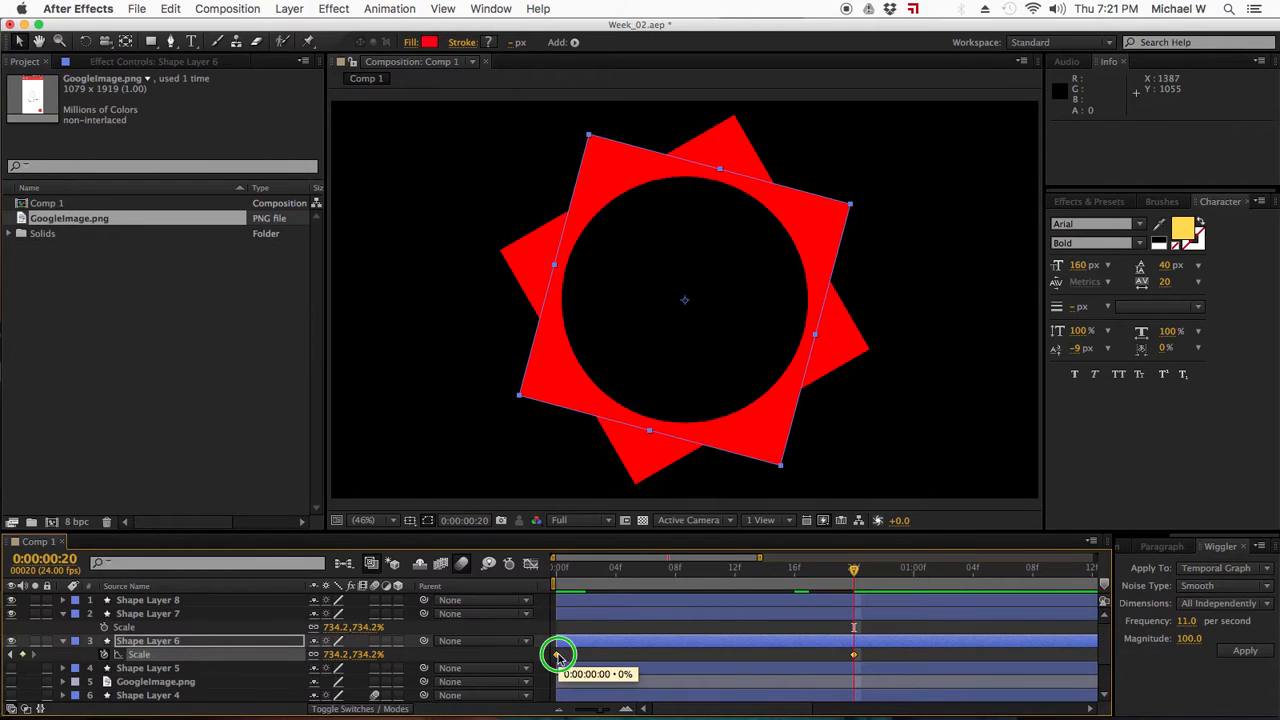
right_click(557, 656)
mouse_move(589, 704)
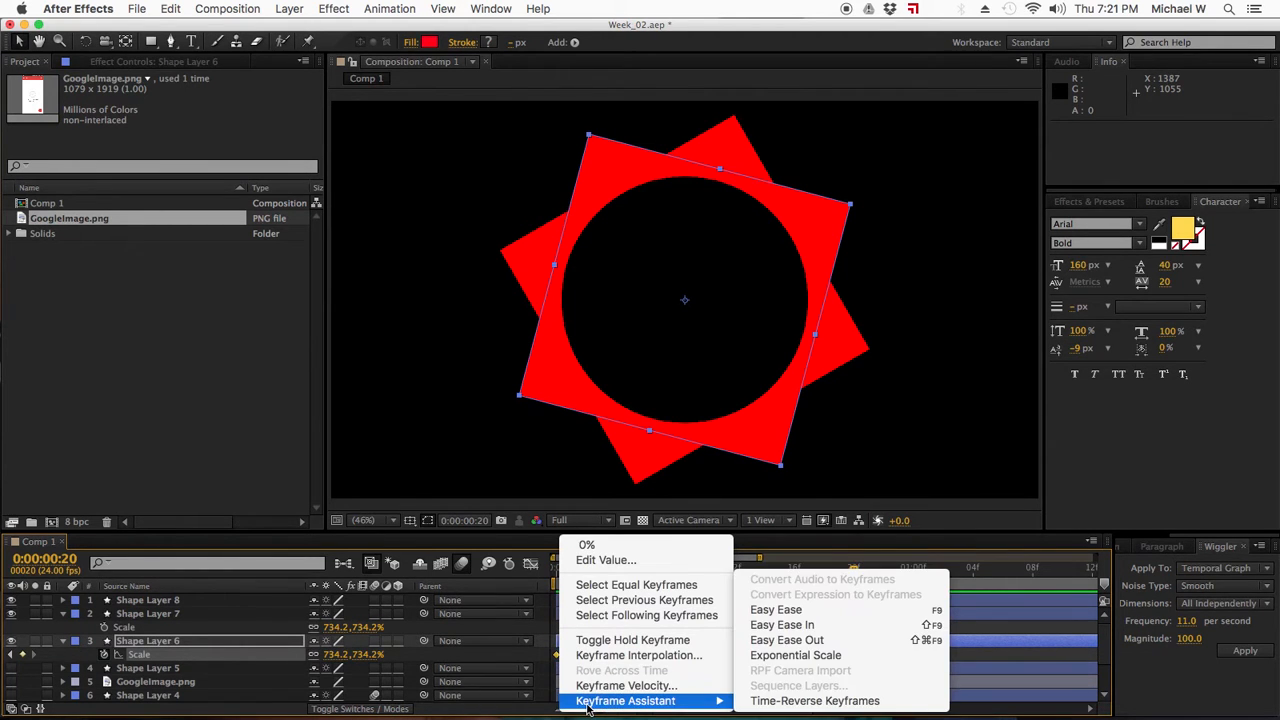
click(816, 610)
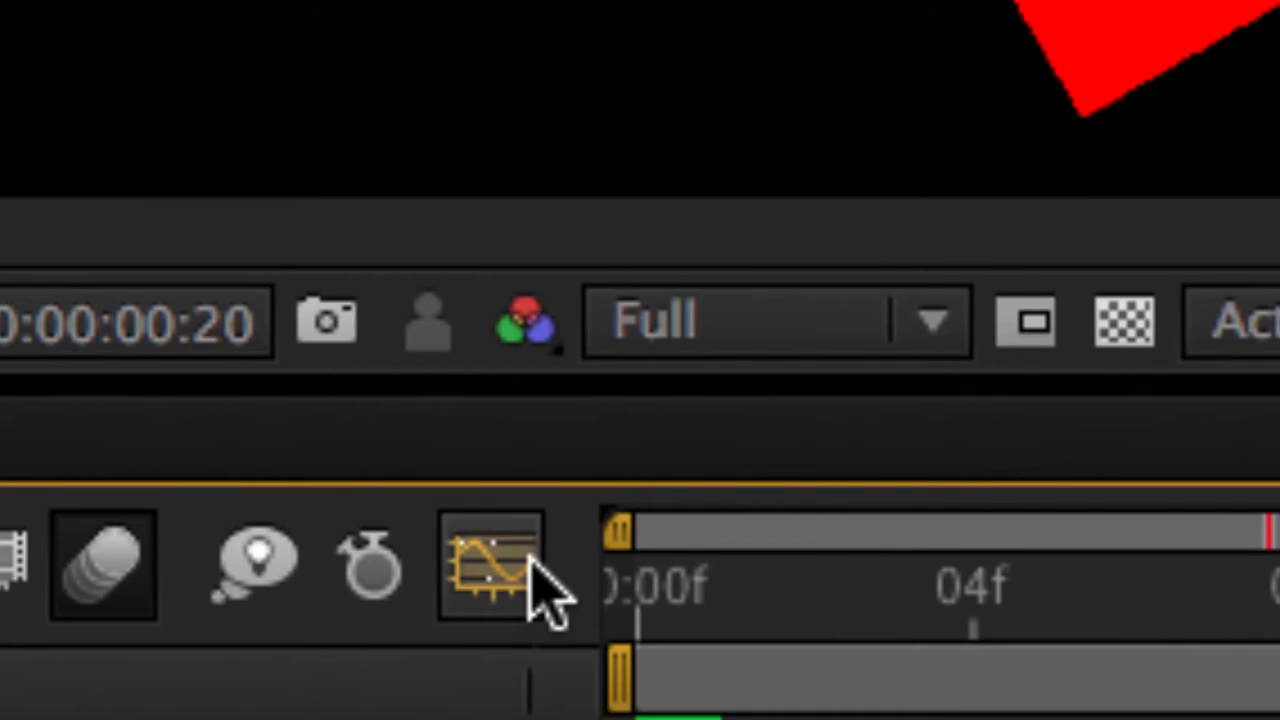
Step: In Shape Layer 6's Scale speed graph, collapse the last keyframe's ease handle, lengthen the first one's to about frame 5, and preview the motion
click(695, 545)
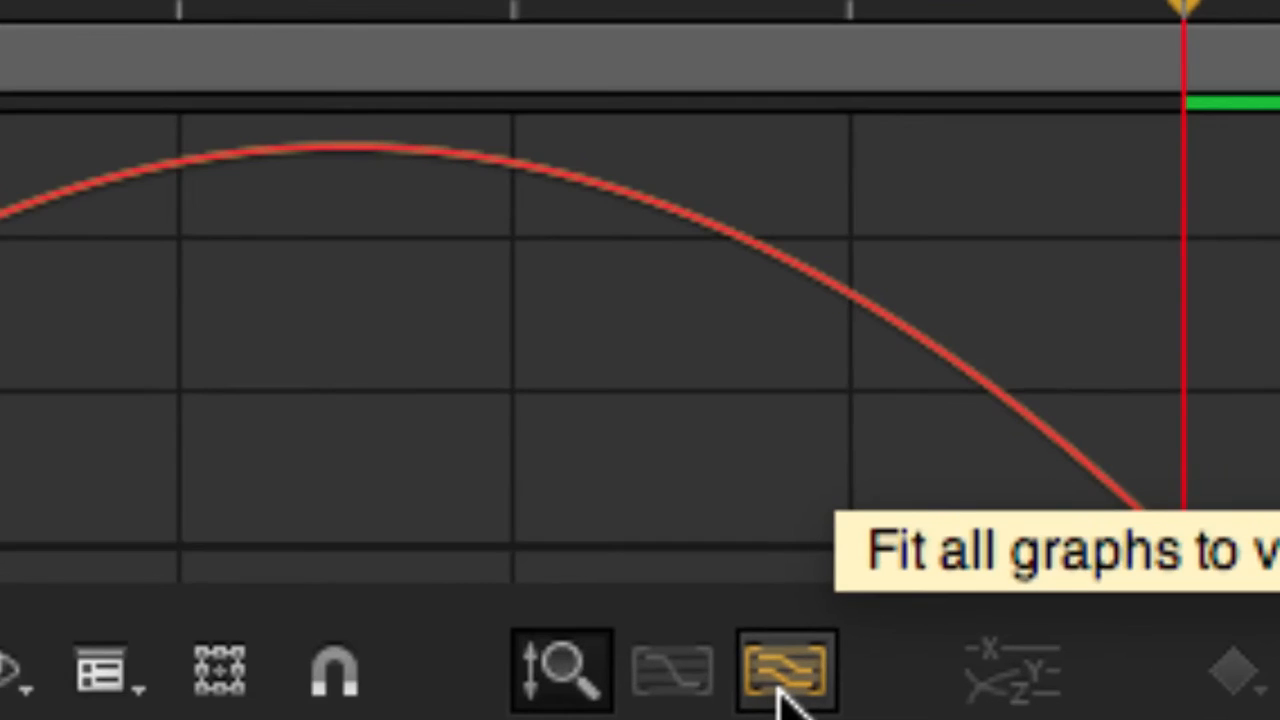
click(785, 700)
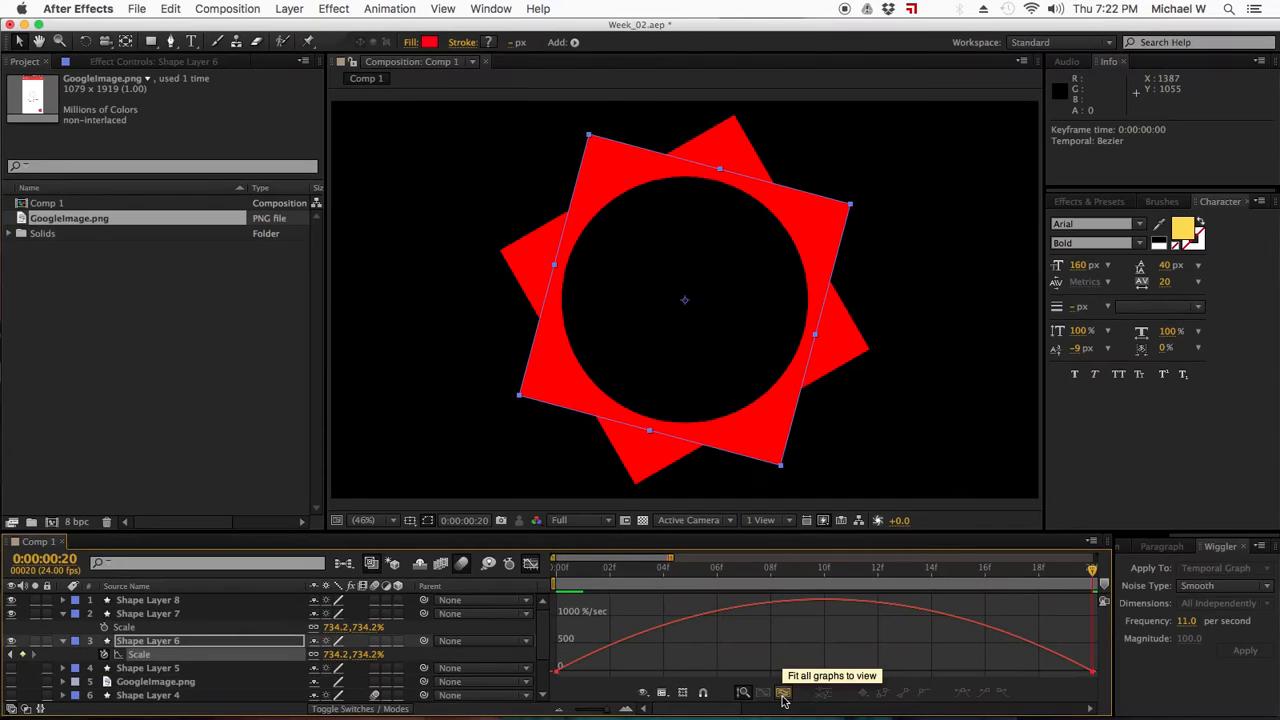
click(1093, 673)
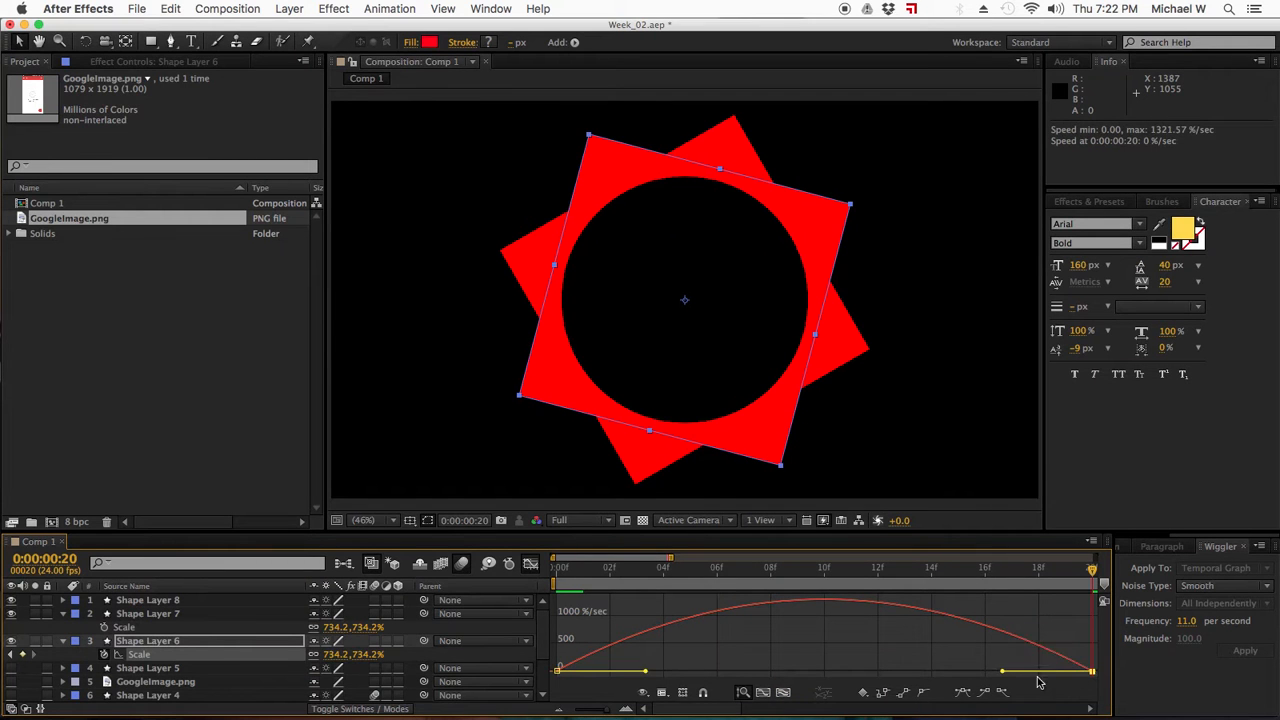
drag(1004, 674, 1111, 682)
drag(643, 674, 681, 674)
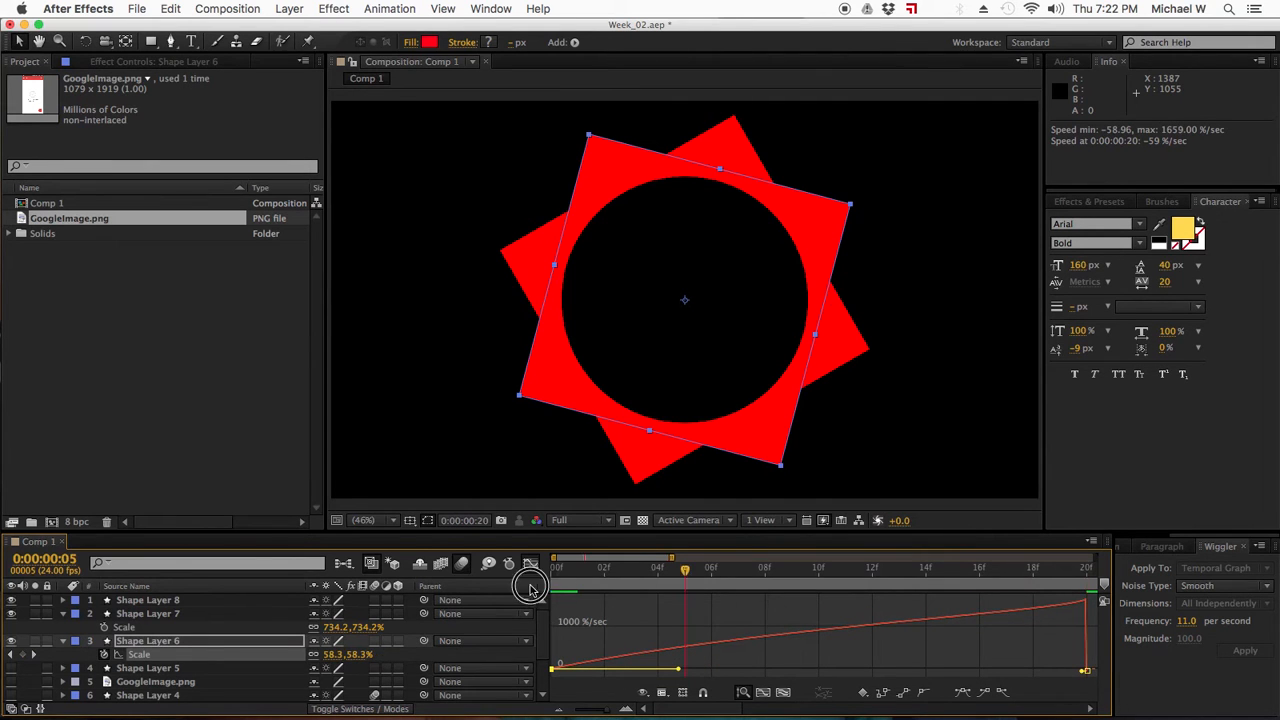
key(space)
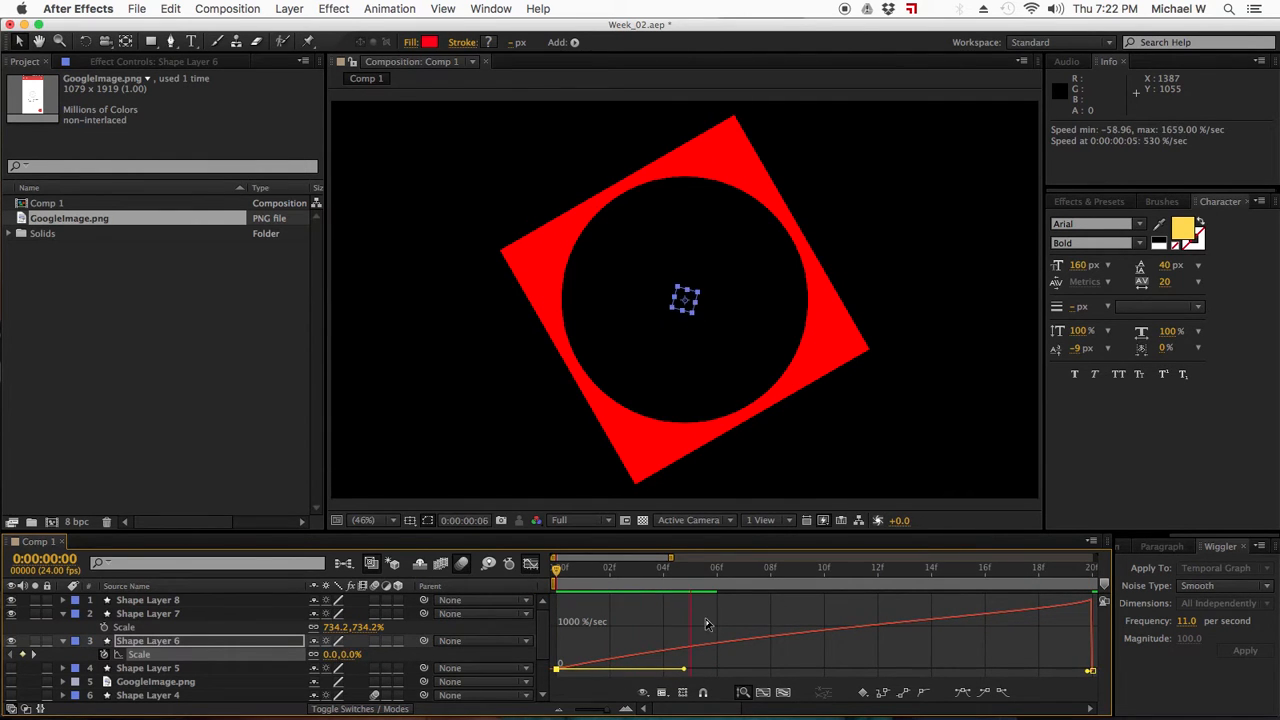
Step: Lengthen the first Scale keyframe's ease handle further to about frame 7, preview it, and leave the Graph Editor
drag(684, 669, 739, 671)
key(space)
click(528, 566)
click(530, 564)
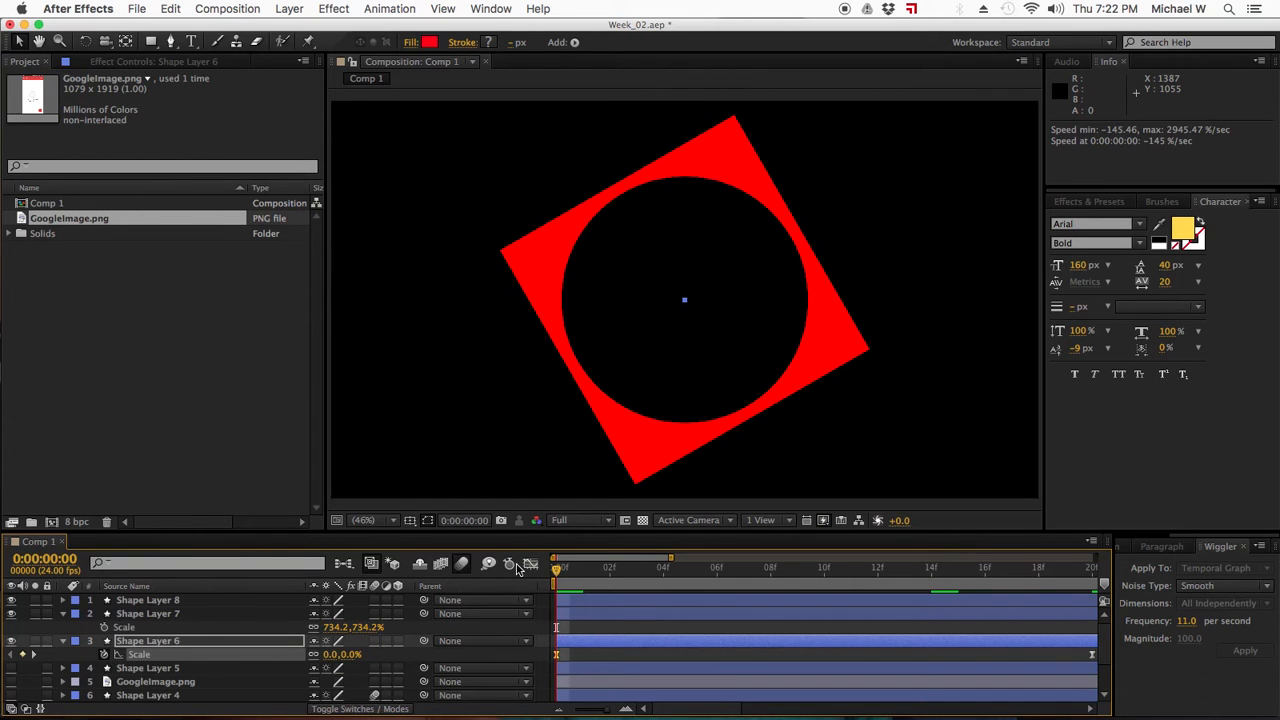
Step: Keyframe Shape Layer 7's Scale at 0% on 0:00:00:00 and at 734.2% on 0:00:00:16
click(582, 613)
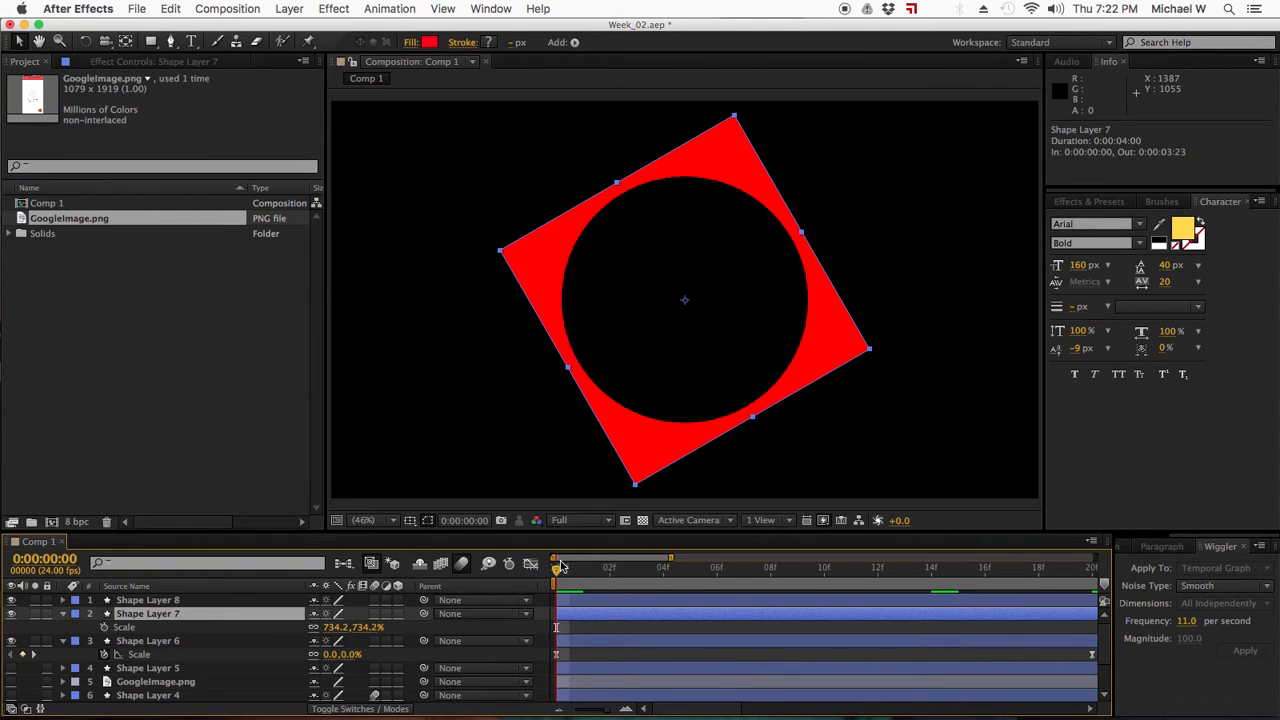
mouse_move(558, 569)
mouse_down()
mouse_move(594, 571)
mouse_move(557, 570)
mouse_up()
click(104, 628)
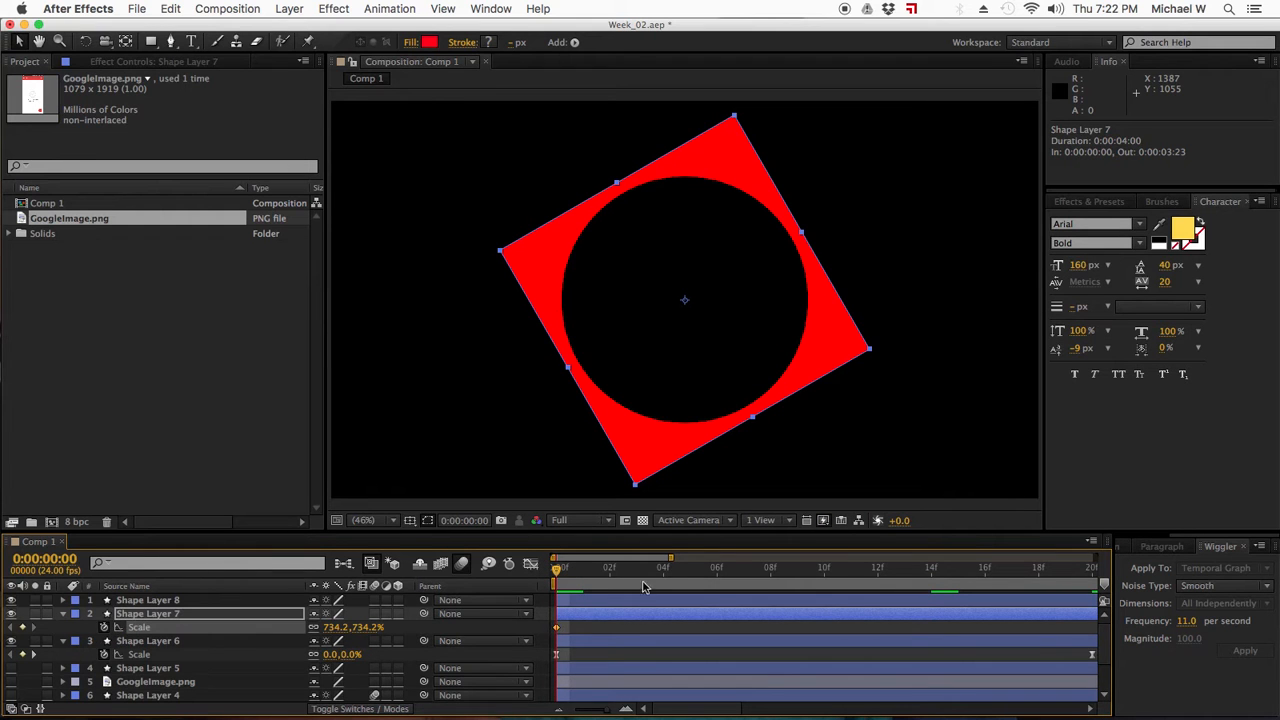
drag(560, 570, 985, 575)
click(22, 627)
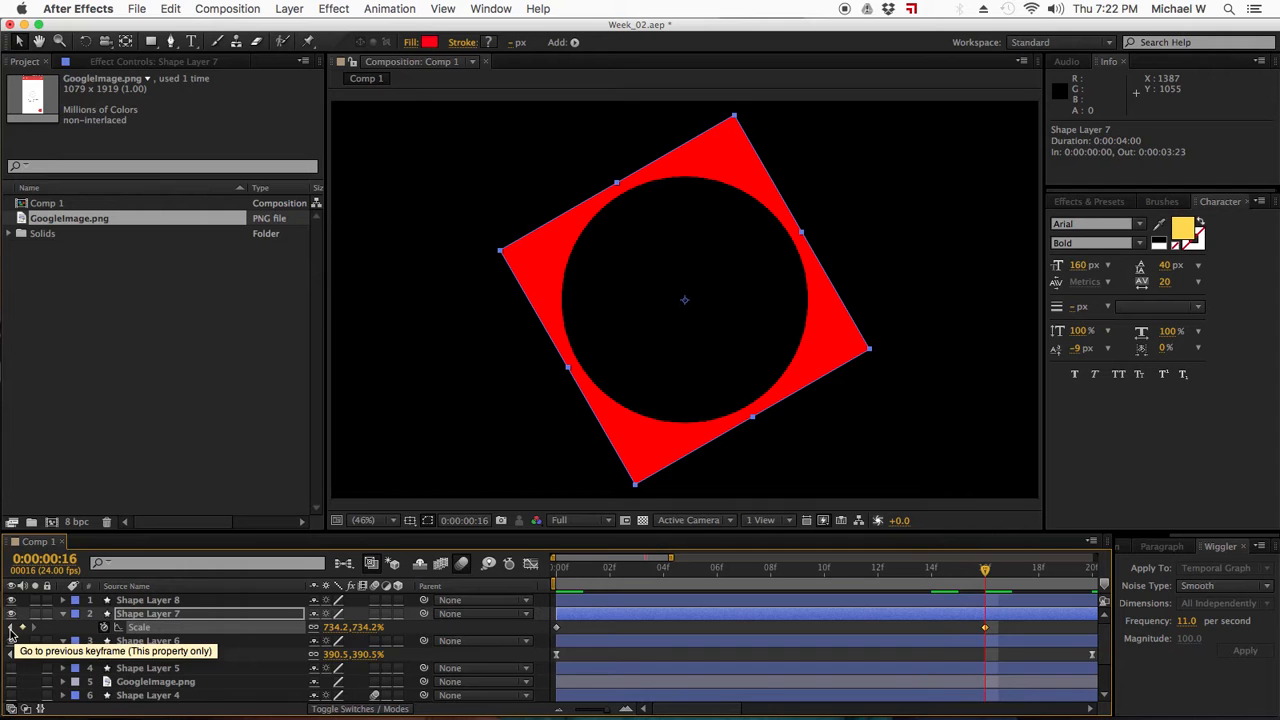
click(10, 628)
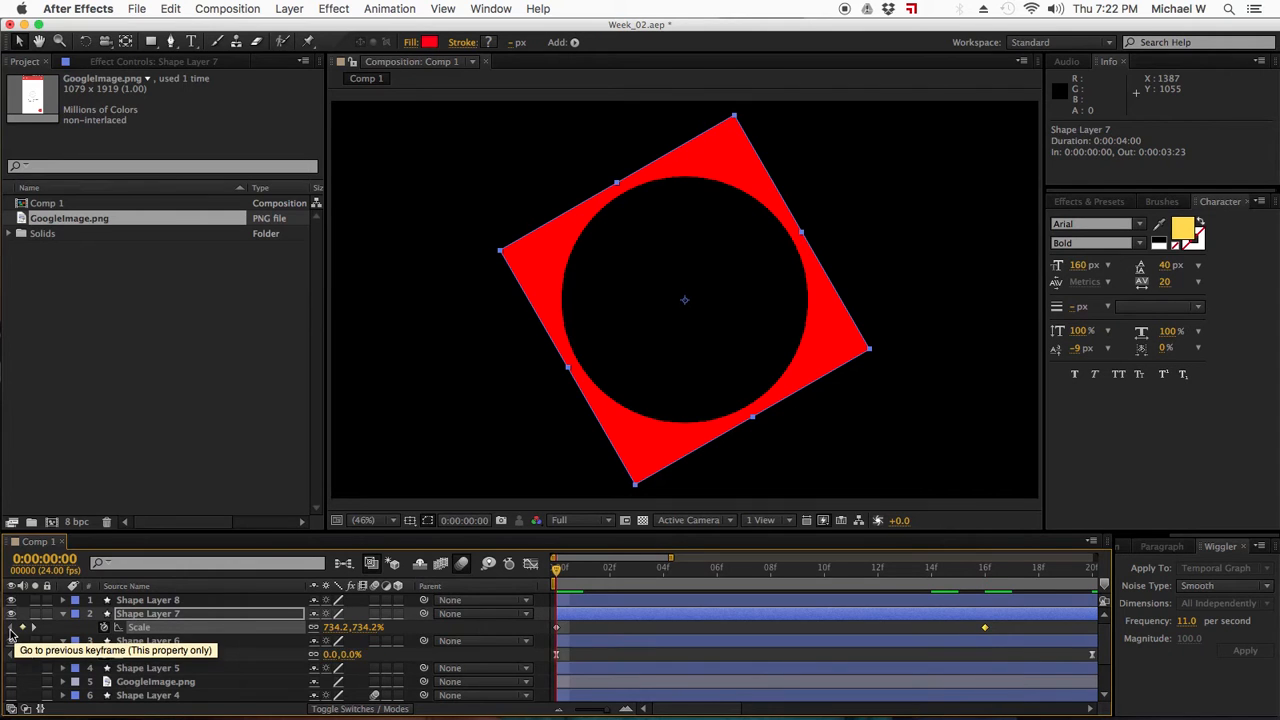
click(338, 627)
text(0)
key(Return)
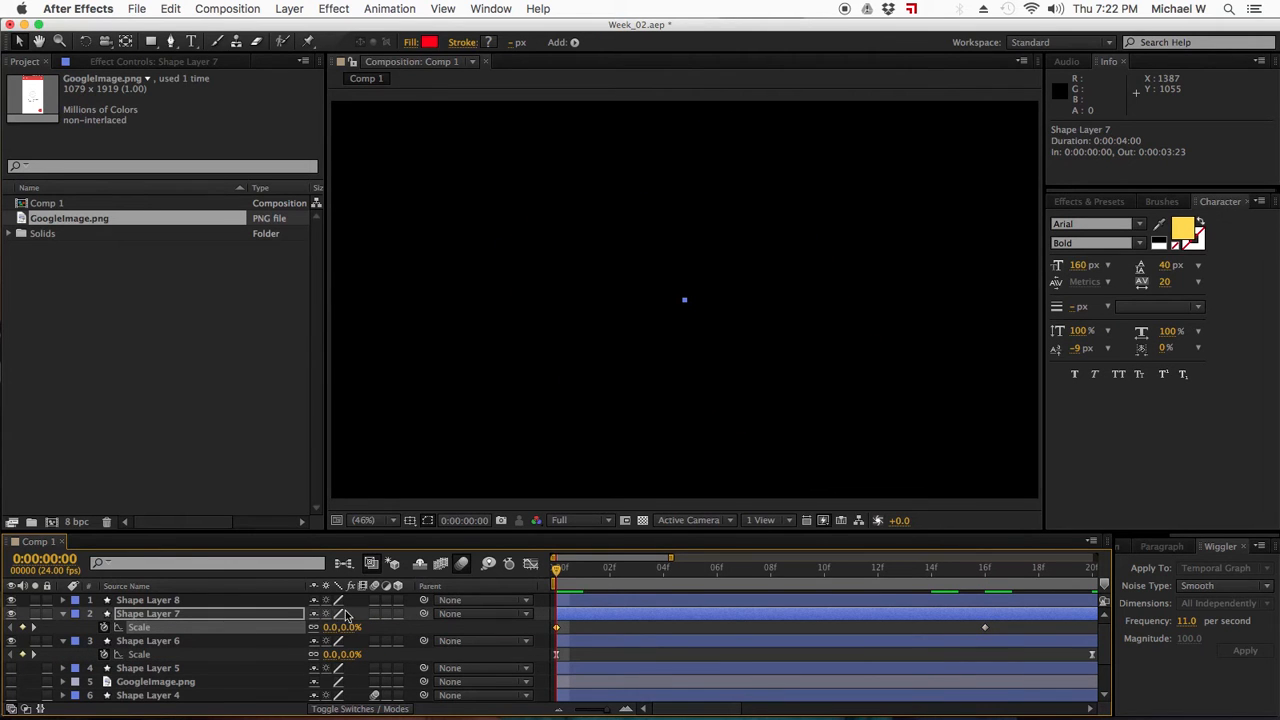
Step: Scrub through Shape Layer 7's growth and apply Easy Ease to both of its Scale keyframes
drag(673, 572, 878, 570)
drag(1000, 628, 563, 640)
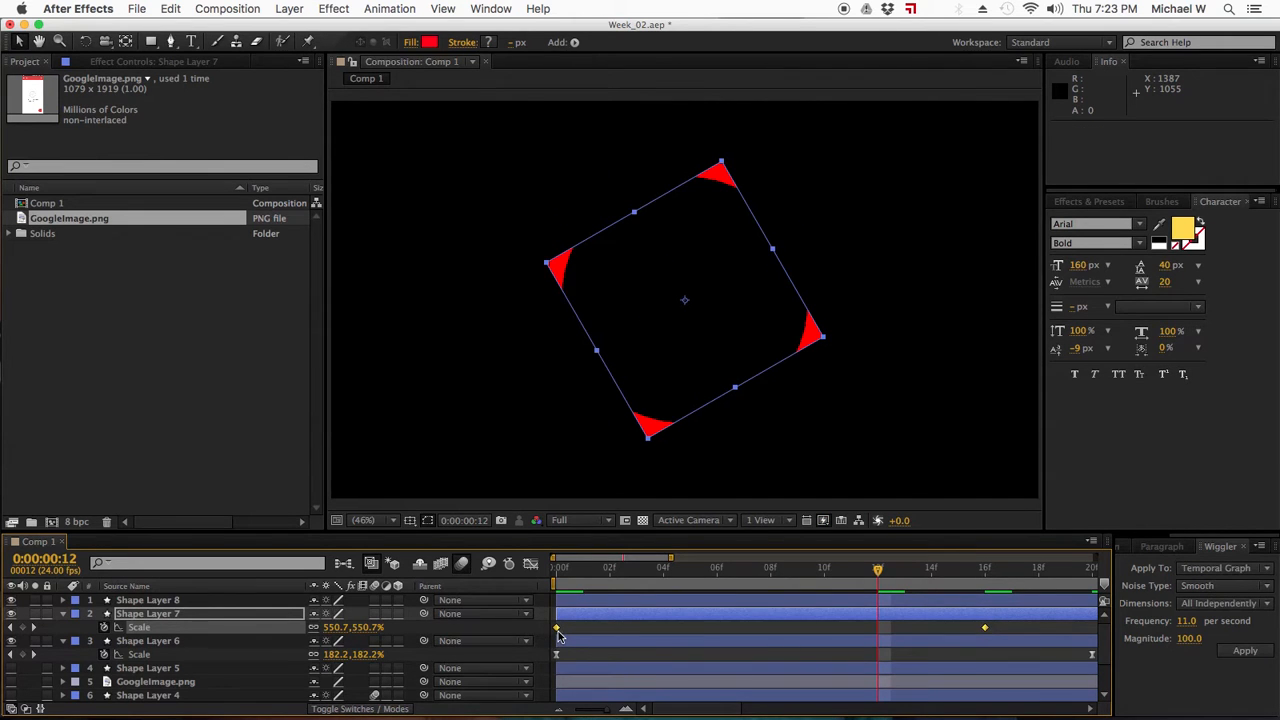
right_click(558, 630)
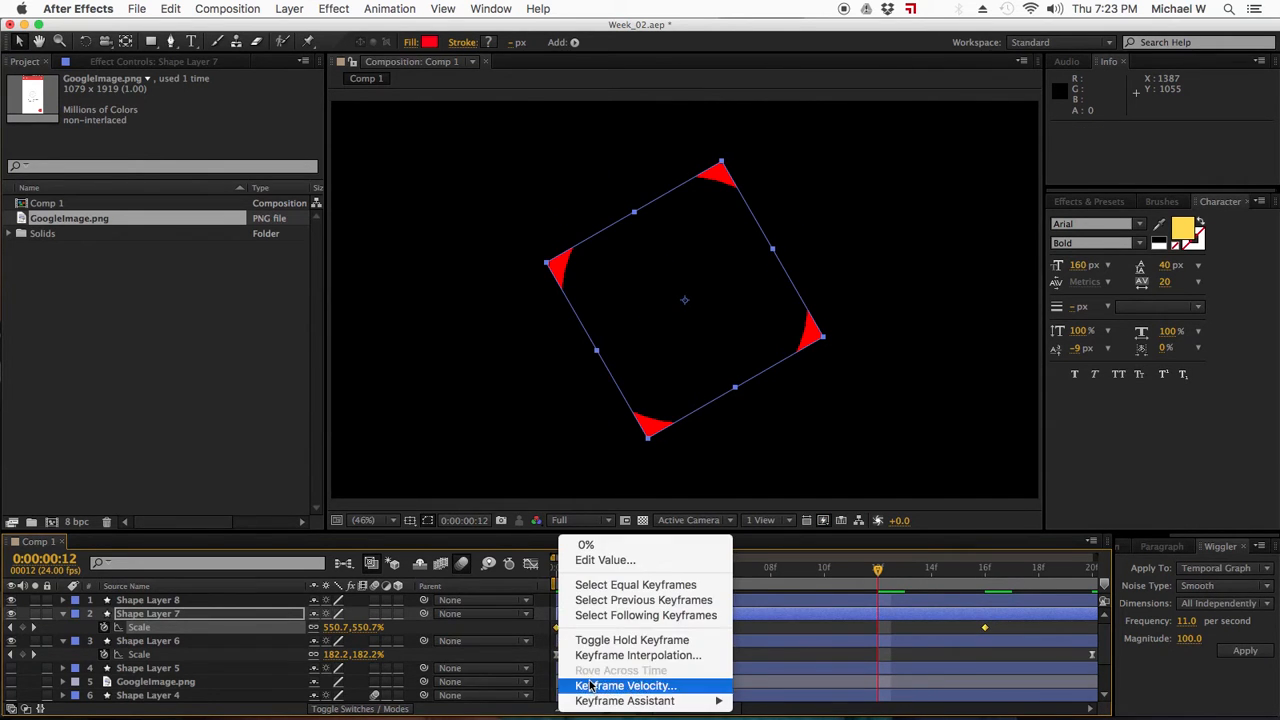
mouse_move(591, 701)
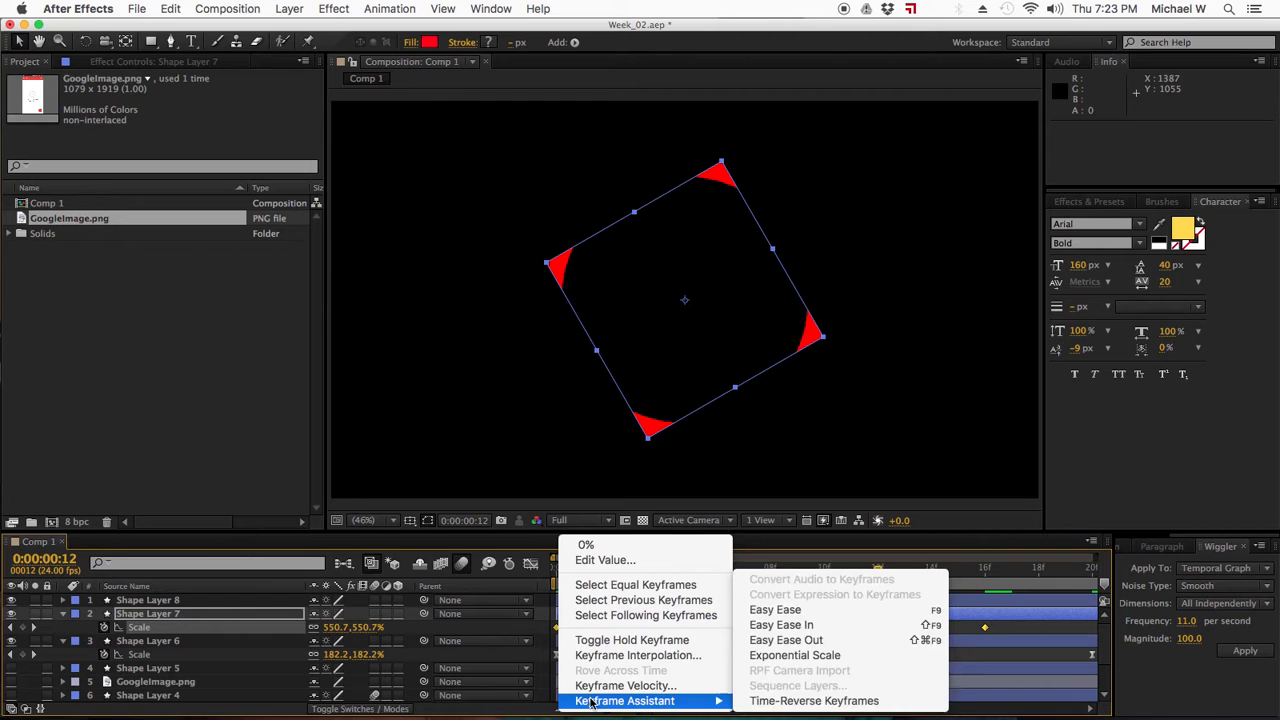
click(777, 610)
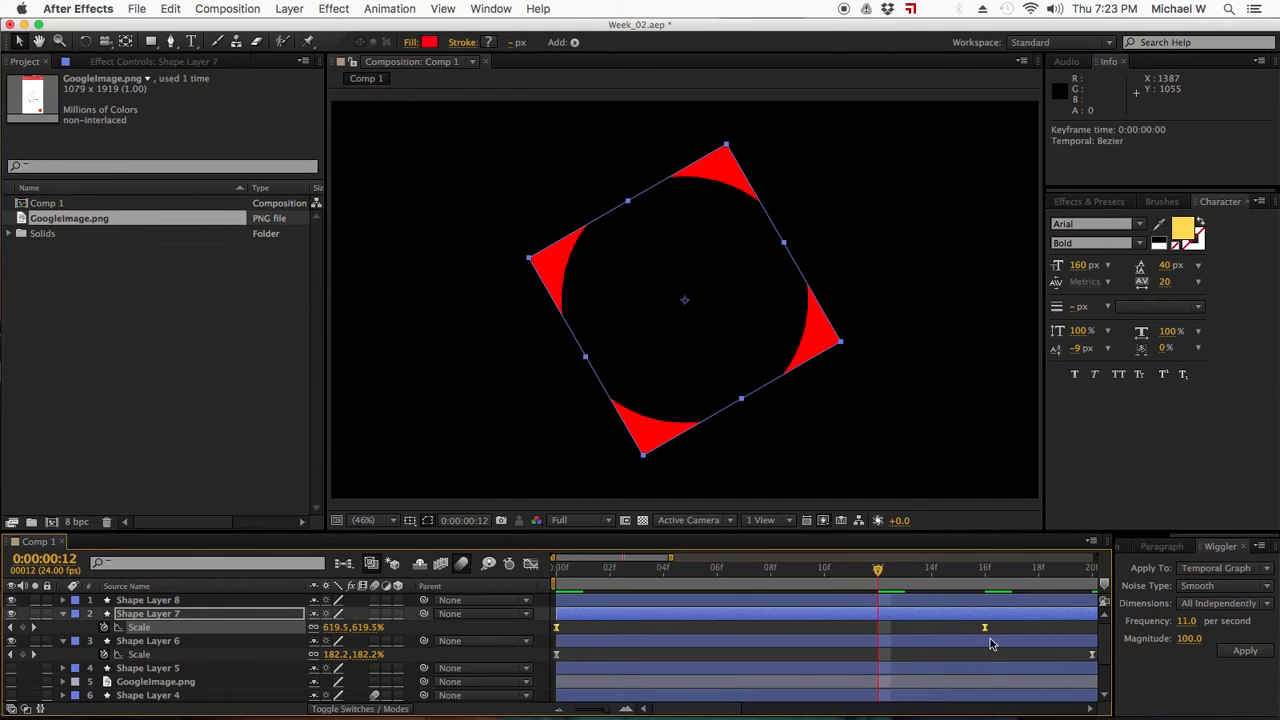
Step: In Shape Layer 7's Scale speed graph, shorten the first keyframe's ease handle and extend the last one's back to about frame 8, then leave the graph
click(531, 565)
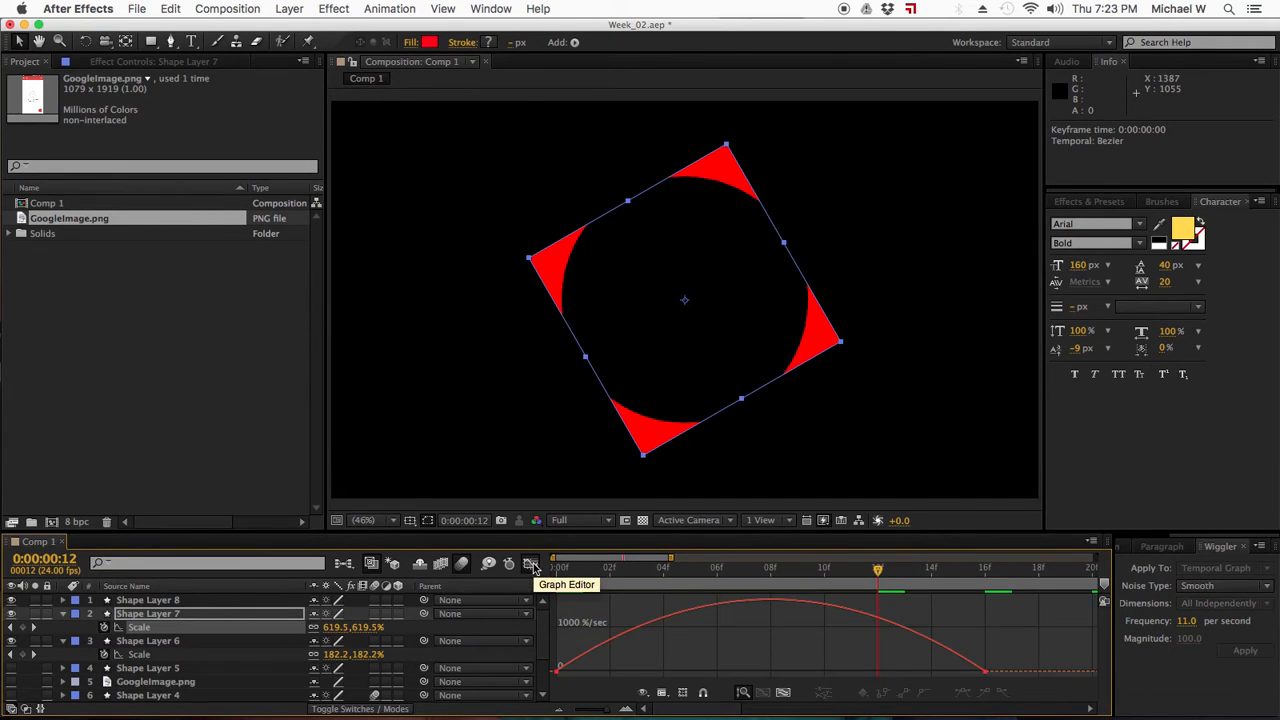
click(784, 692)
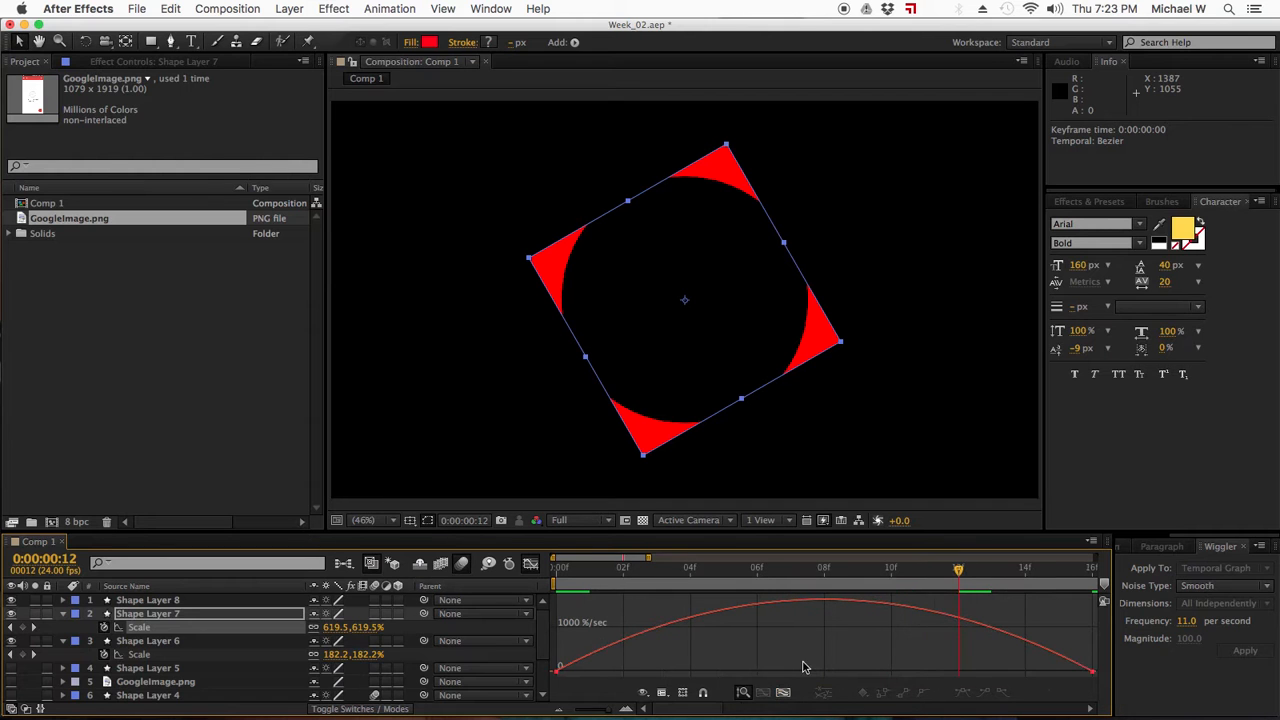
click(559, 680)
drag(648, 670, 580, 670)
drag(1001, 672, 783, 684)
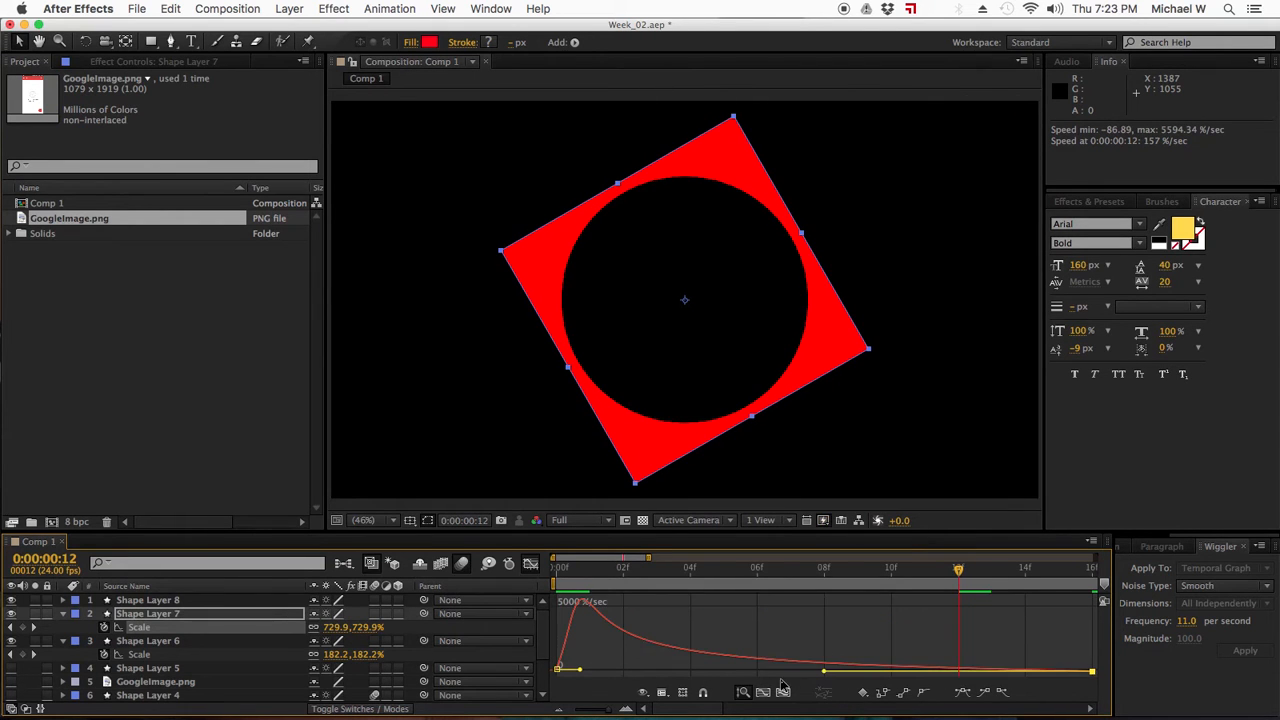
click(529, 566)
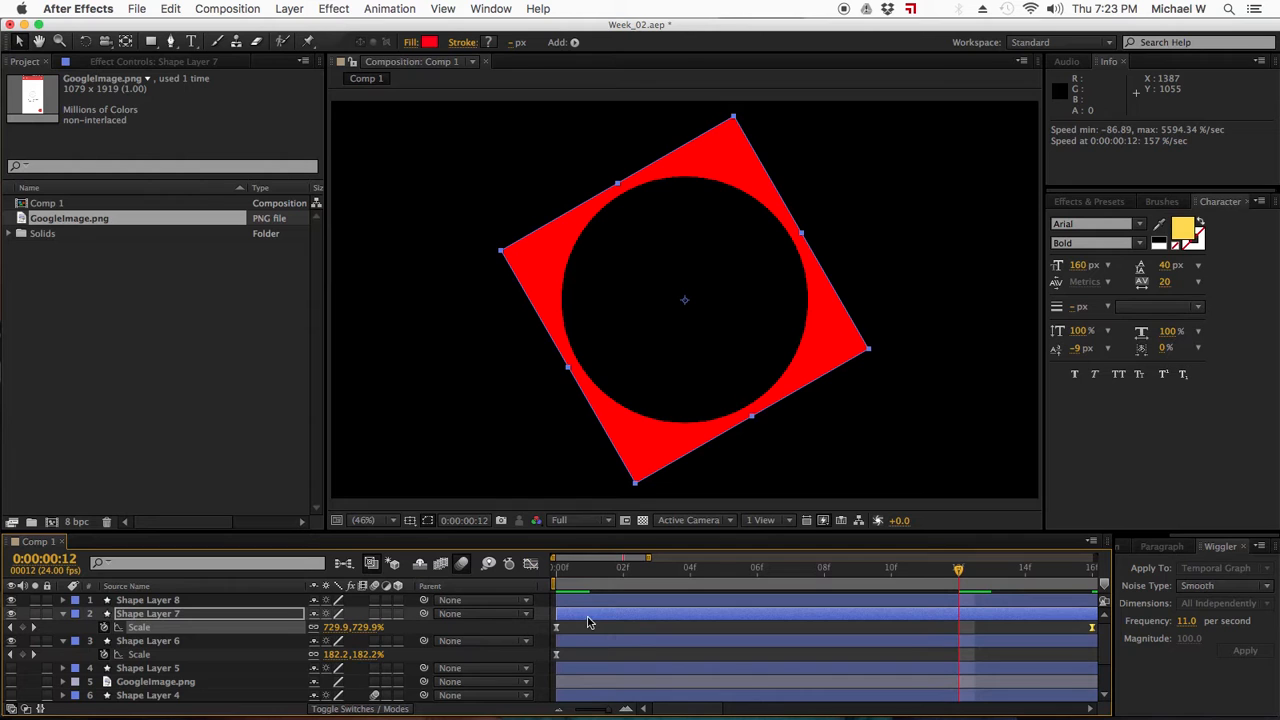
Step: Zoom the timeline out to the full four-second composition and dismiss the DivX update notification
drag(614, 712, 561, 710)
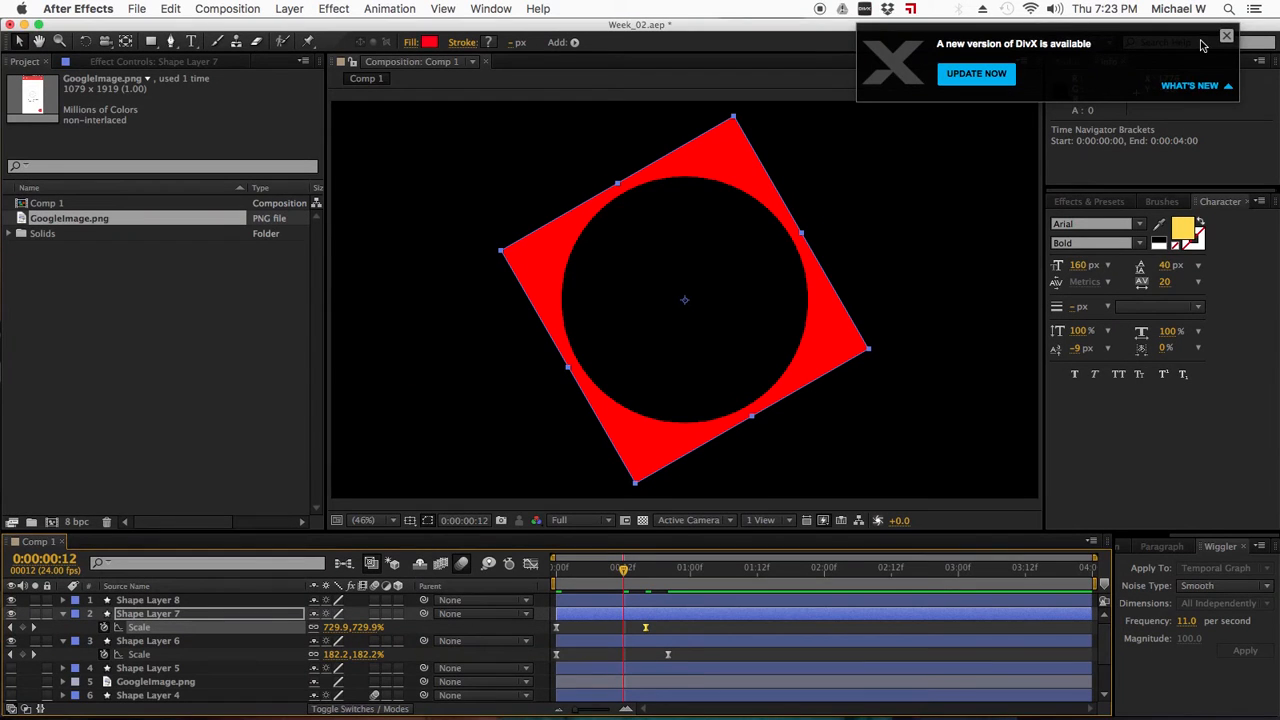
click(1226, 36)
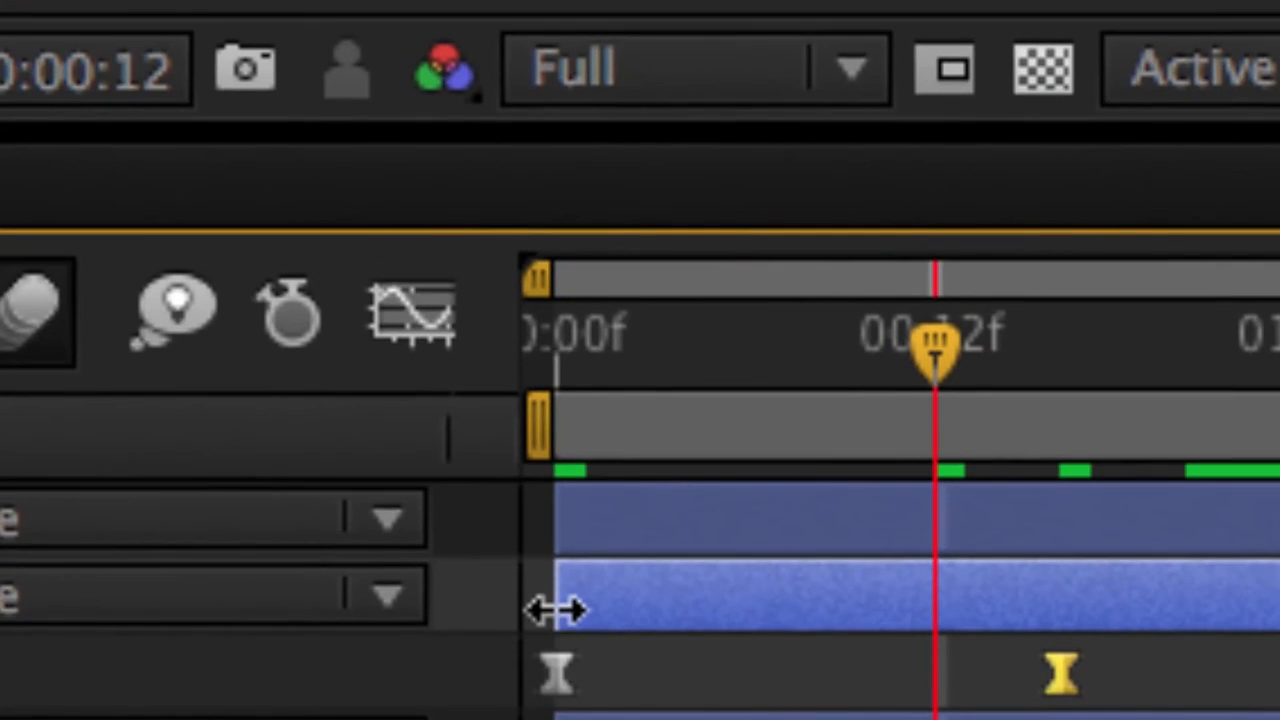
Step: Try trimming Shape Layer 7's in point to 0:00:00:12 and undo the layer time change
drag(553, 572, 913, 575)
drag(613, 610, 642, 602)
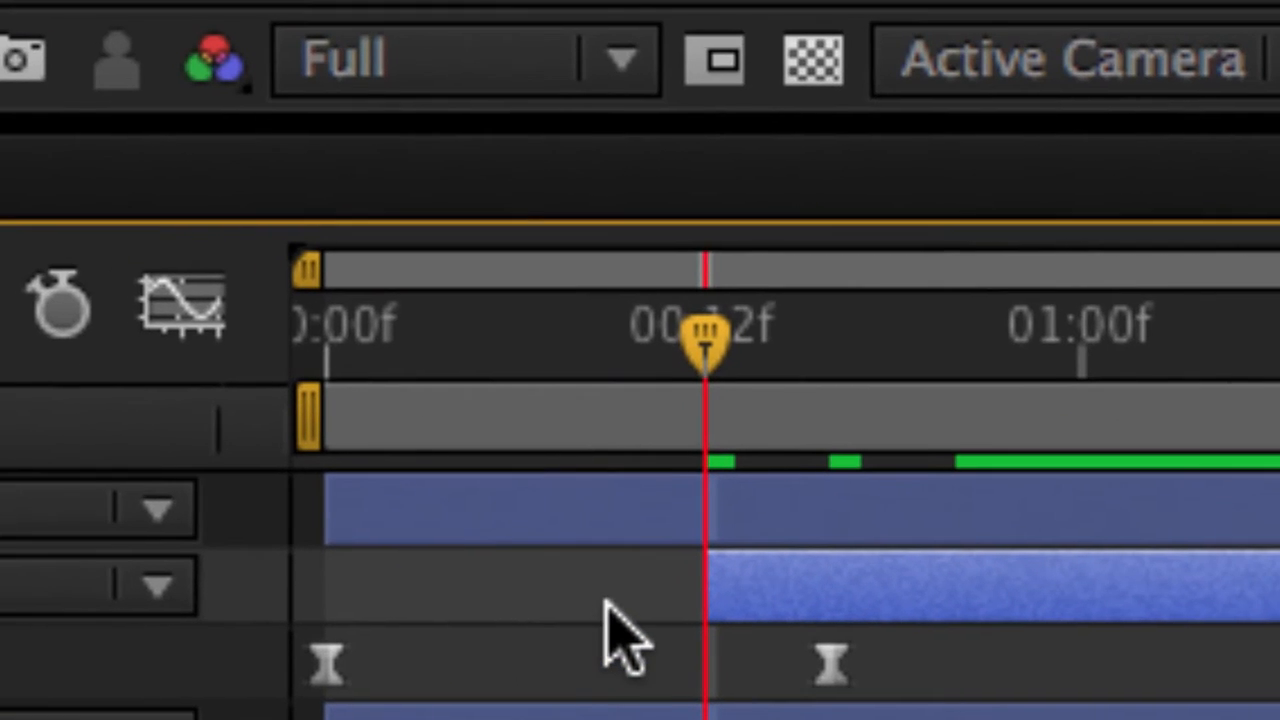
key(super+z)
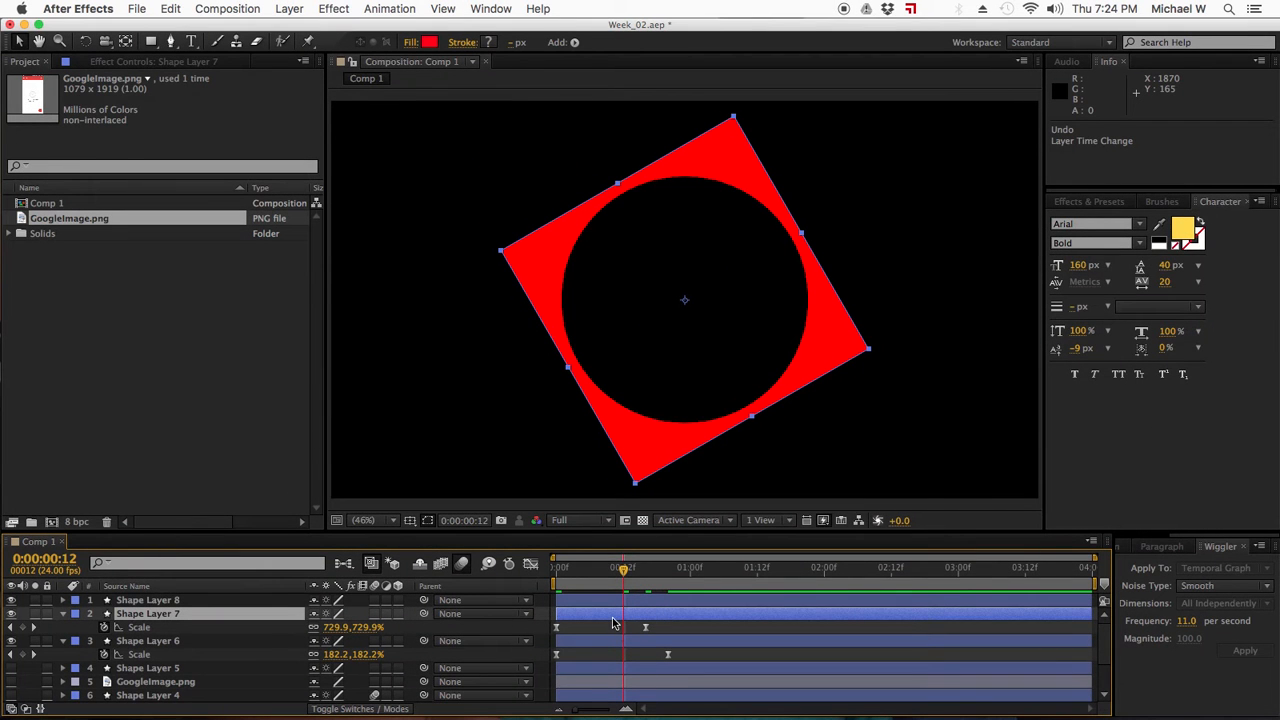
Step: Shift Shape Layer 7 with its keyframes about five frames later in the timeline
drag(613, 623, 652, 627)
drag(623, 567, 549, 652)
Step: With Shape Layer 6's Scale keyframes selected, set the Wiggler frequency to 2 per second and the magnitude to 200
click(700, 652)
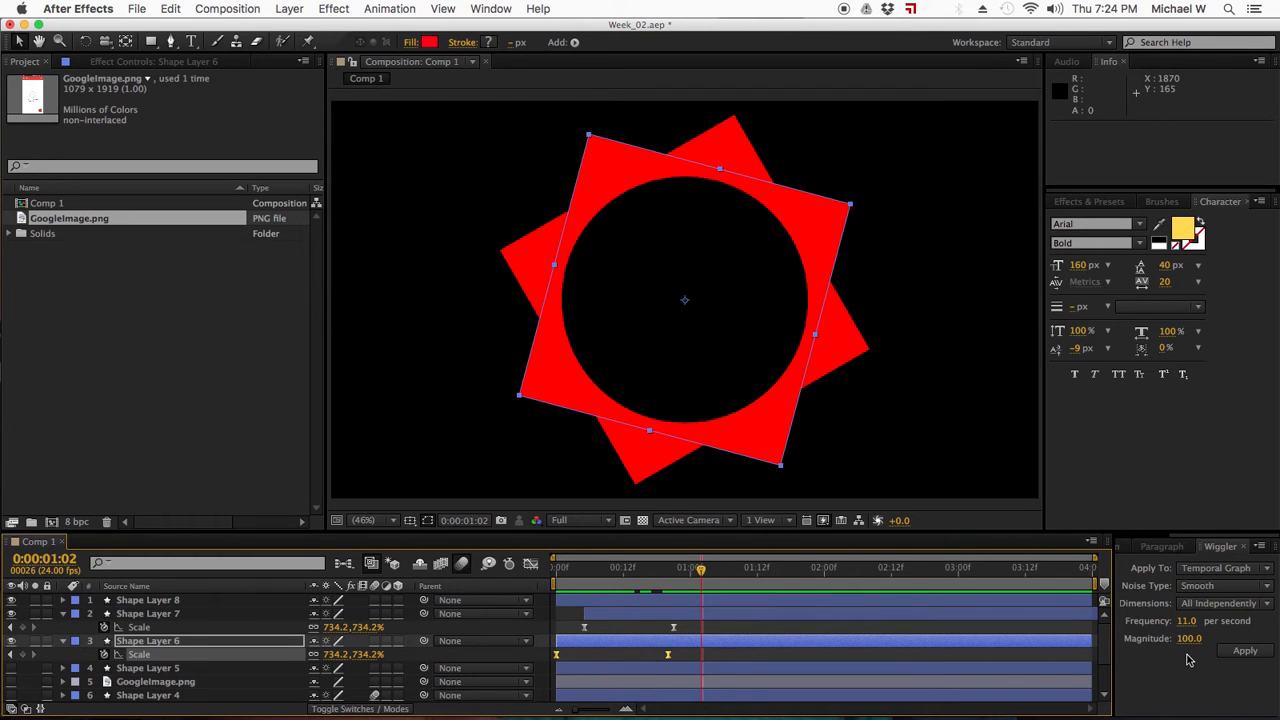
click(1187, 622)
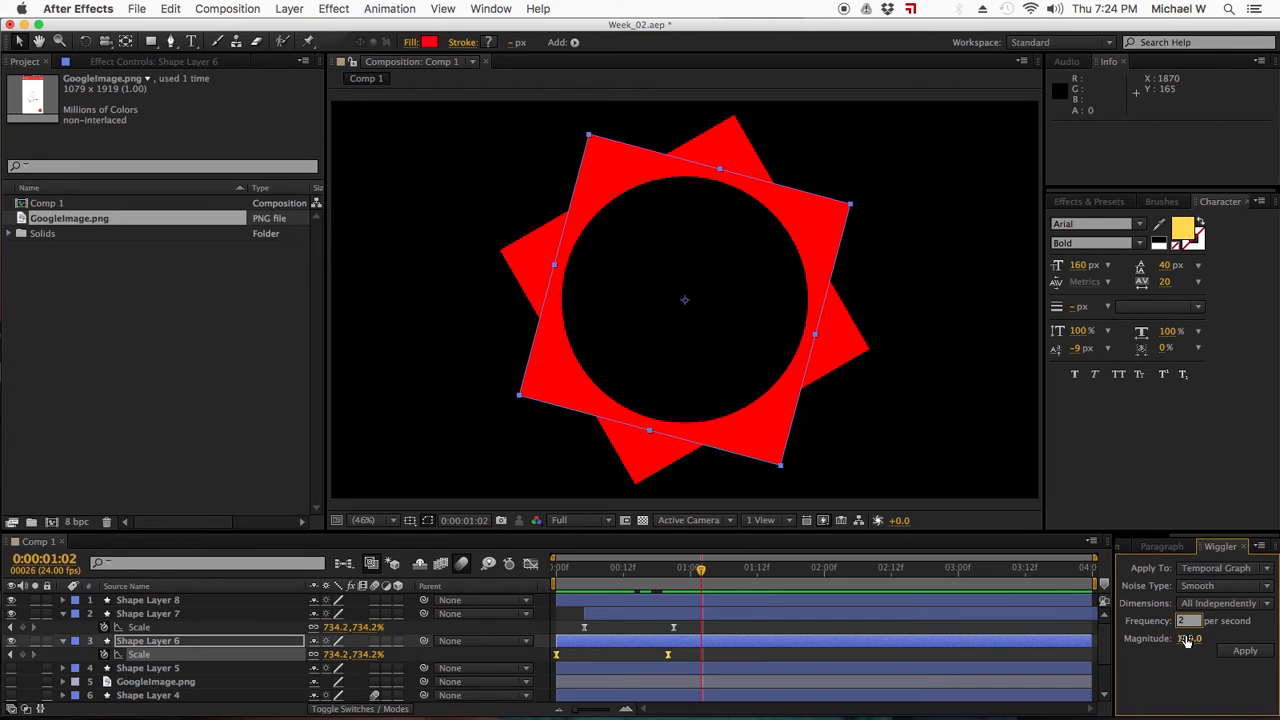
drag(1190, 641, 1262, 633)
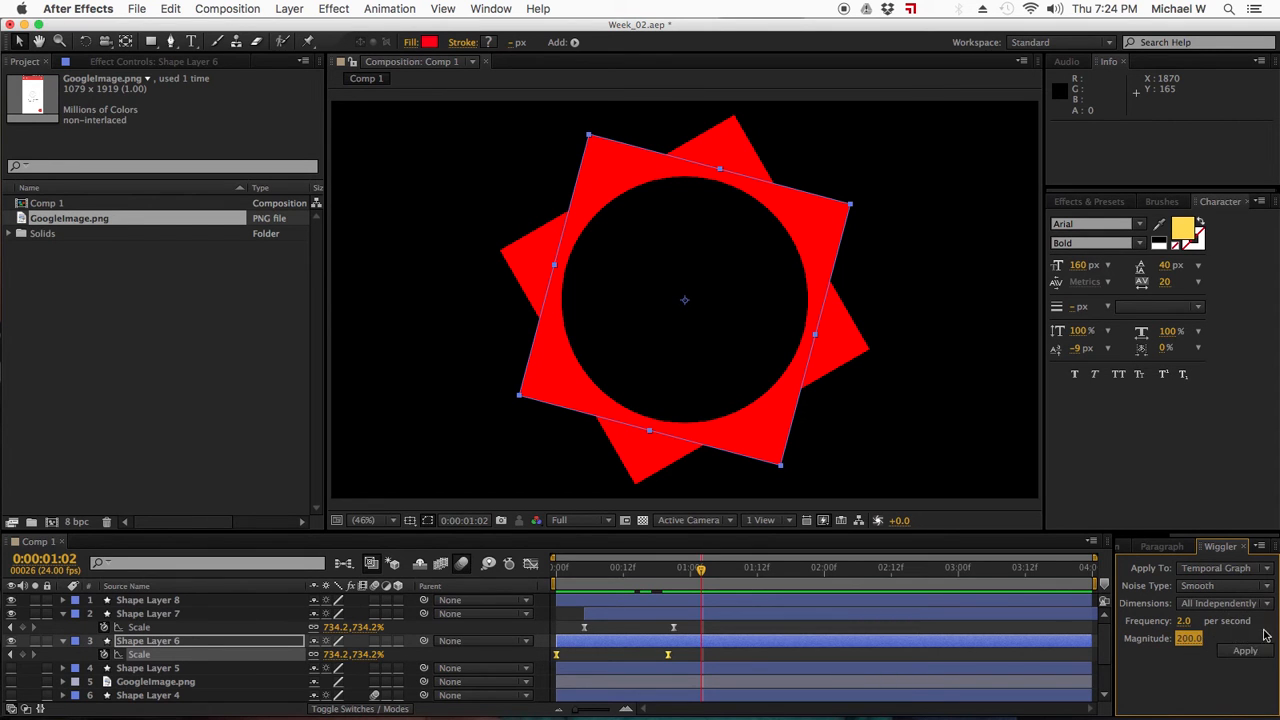
Step: Try the wiggle on Shape Layer 6's Scale keyframes, scrub through the result, and undo it
click(1243, 651)
drag(597, 576, 641, 584)
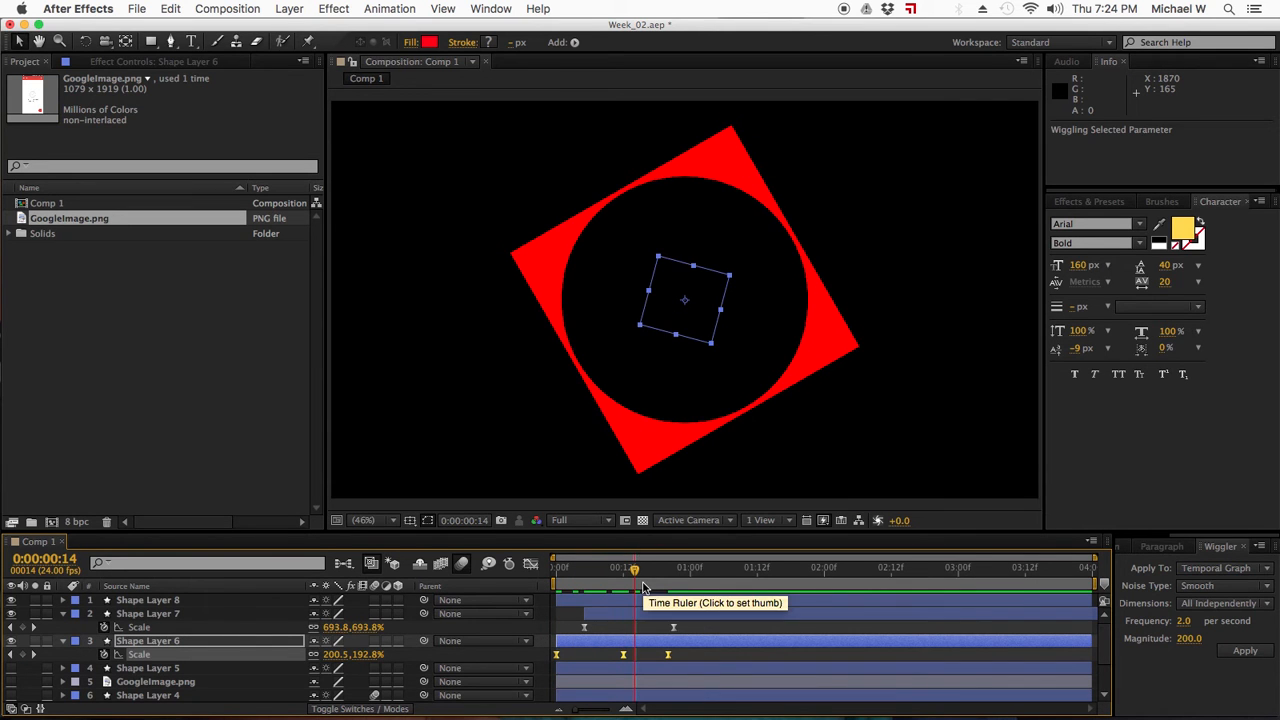
key(super+z)
Step: Set the Wiggler frequency to 5 per second, apply it to Shape Layer 6's Scale keyframes, and scrub through the animation
drag(1184, 622, 1192, 626)
click(1240, 651)
drag(570, 572, 696, 582)
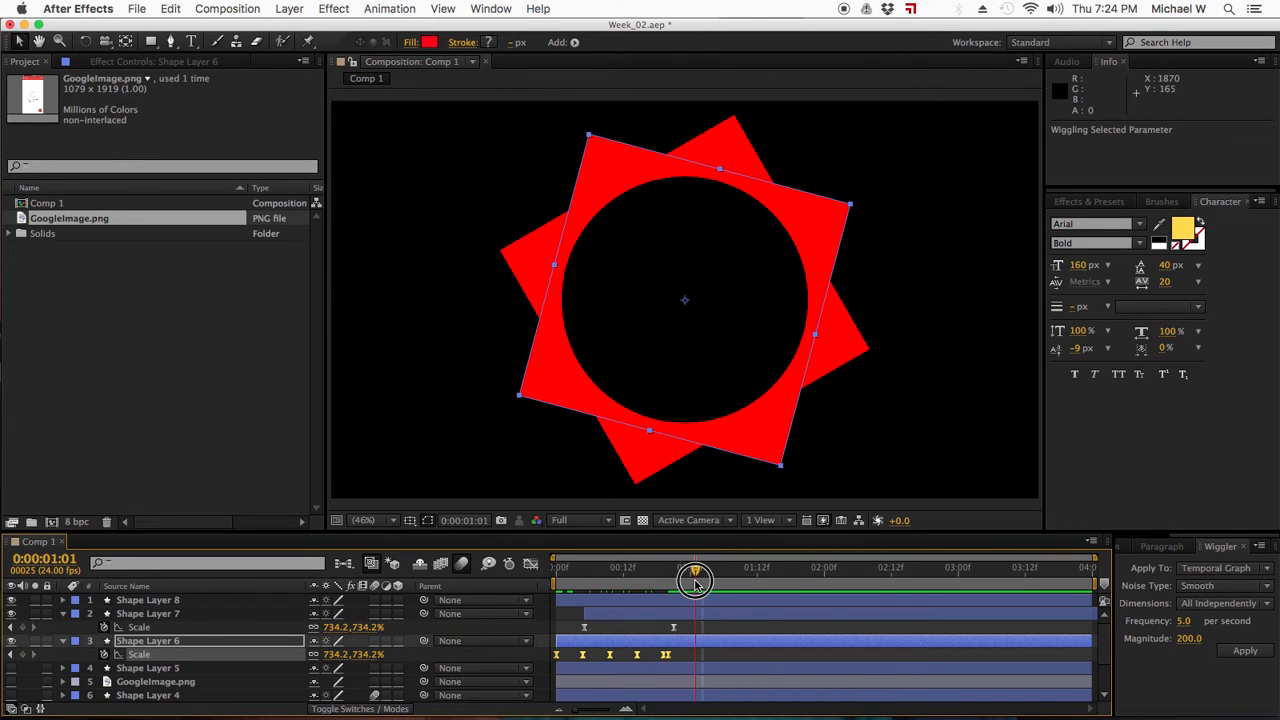
Step: Replace the wiggle on Shape Layer 6's Scale keyframes with one at a frequency of 25 per second, and scrub through the animation
key(super+z)
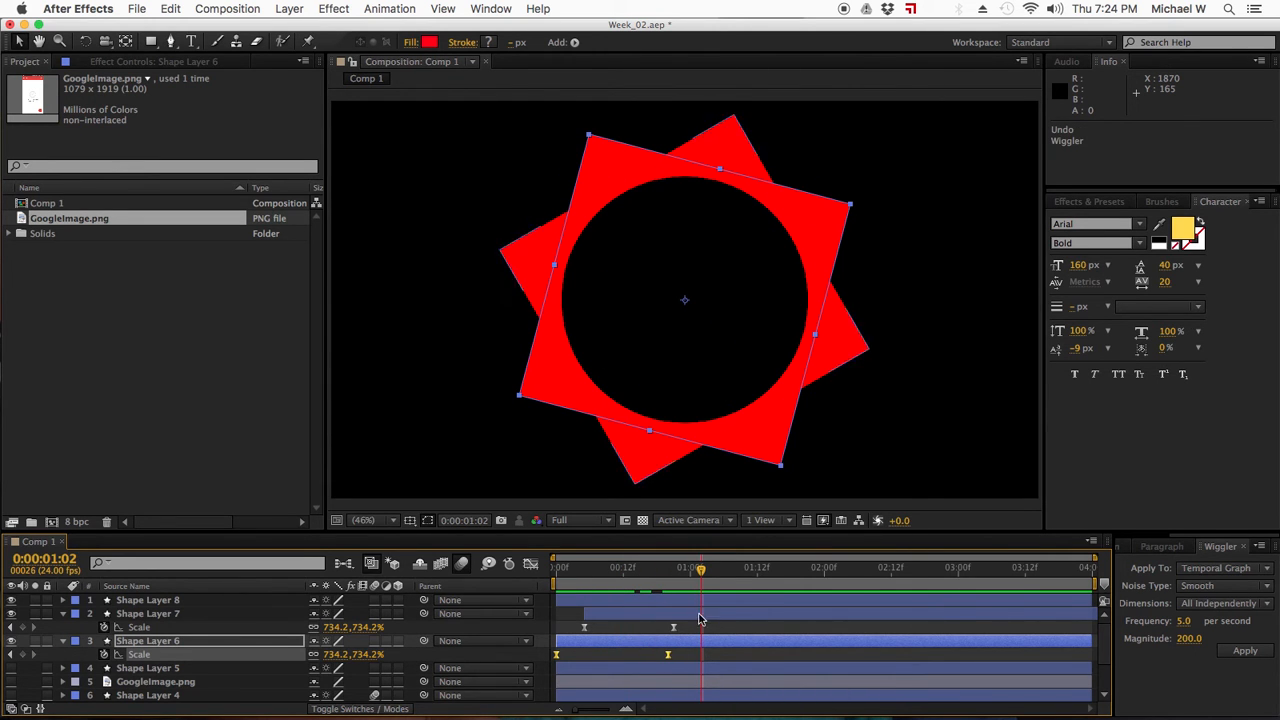
drag(1180, 622, 1198, 621)
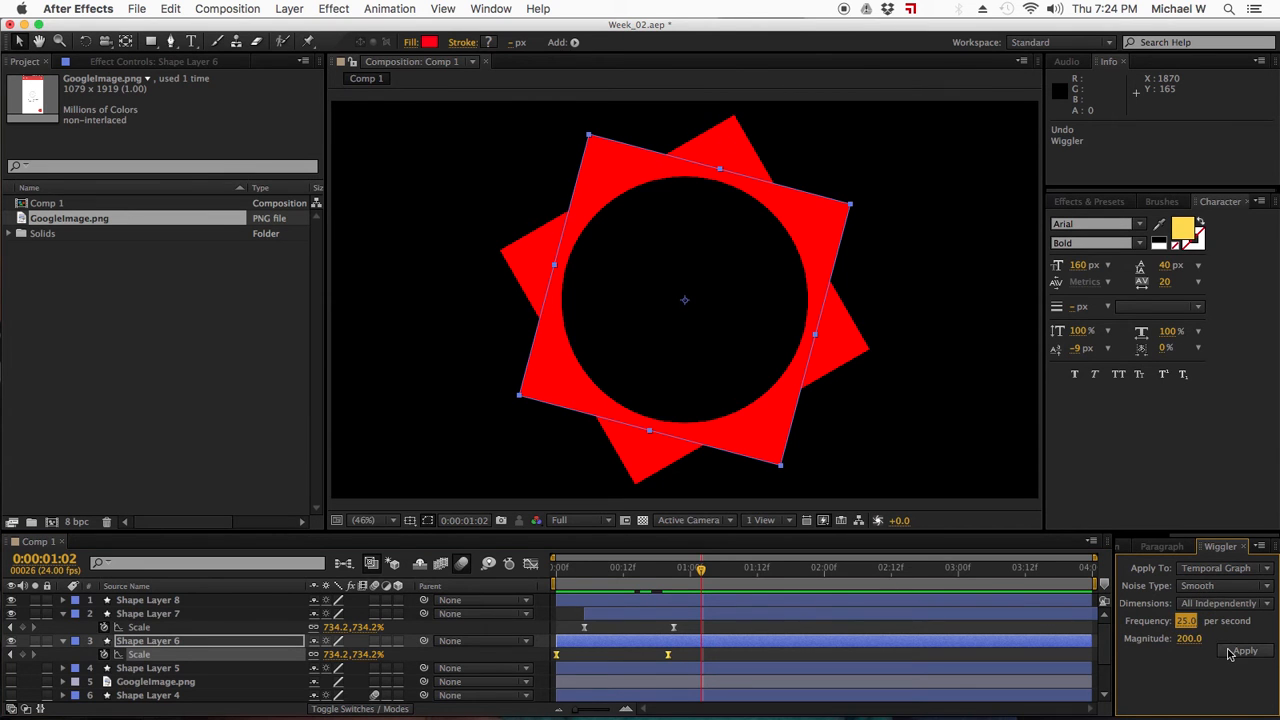
click(1240, 651)
drag(582, 571, 695, 584)
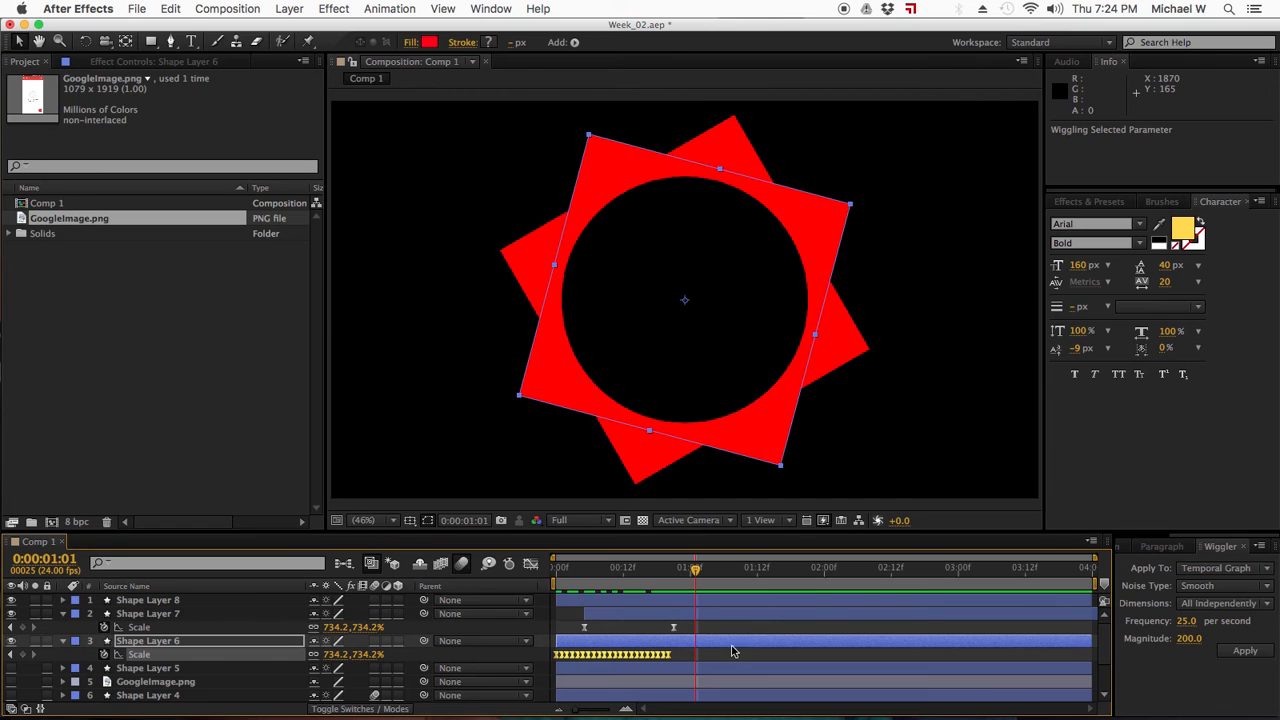
Step: Wiggle Shape Layer 7's Scale keyframes at 45 per second with magnitude 329, and shift the layer about two frames earlier
click(649, 614)
drag(715, 624, 571, 634)
drag(1184, 623, 1220, 638)
text(329)
click(1245, 651)
drag(622, 585, 696, 580)
drag(647, 618, 636, 617)
Step: Scale the central black circle on Shape Layer 8 down evenly about its centre to roughly 85% of its size, and deselect it
click(630, 602)
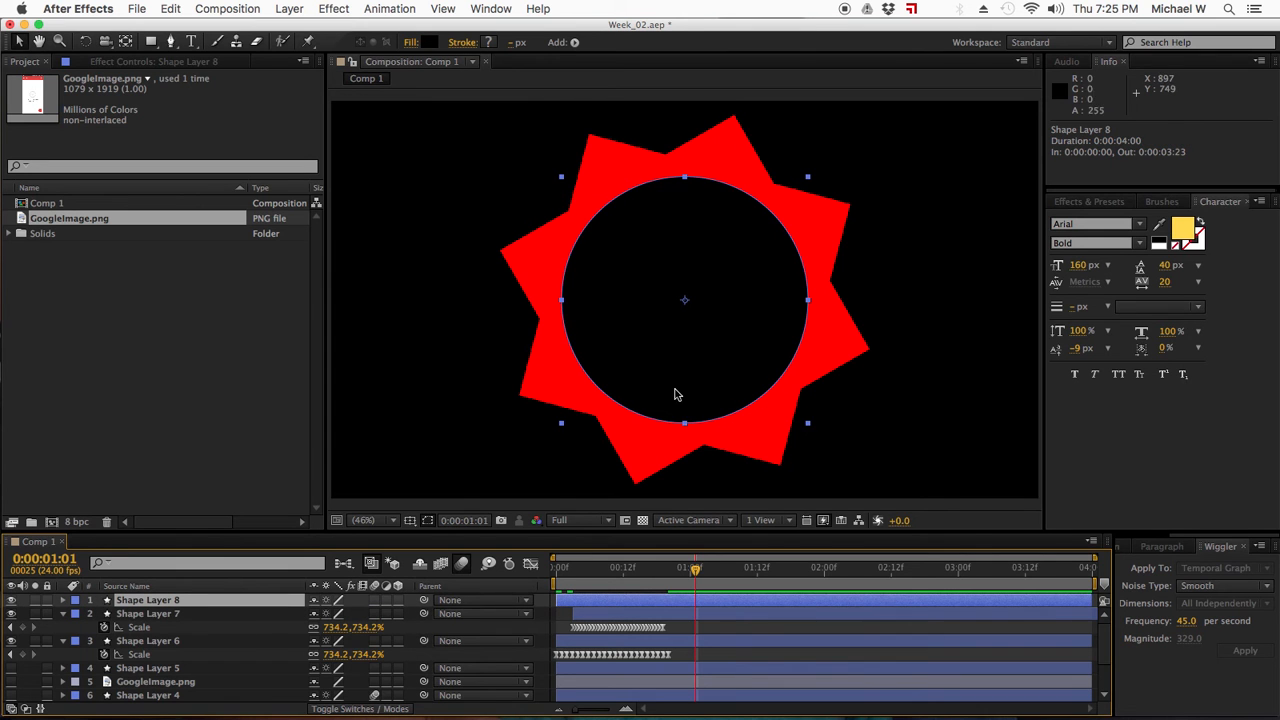
drag(806, 424, 784, 414)
click(698, 630)
Step: Play the composition from the first frame to preview the wiggled squares around the circle, and stop the playback
drag(588, 571, 536, 570)
key(space)
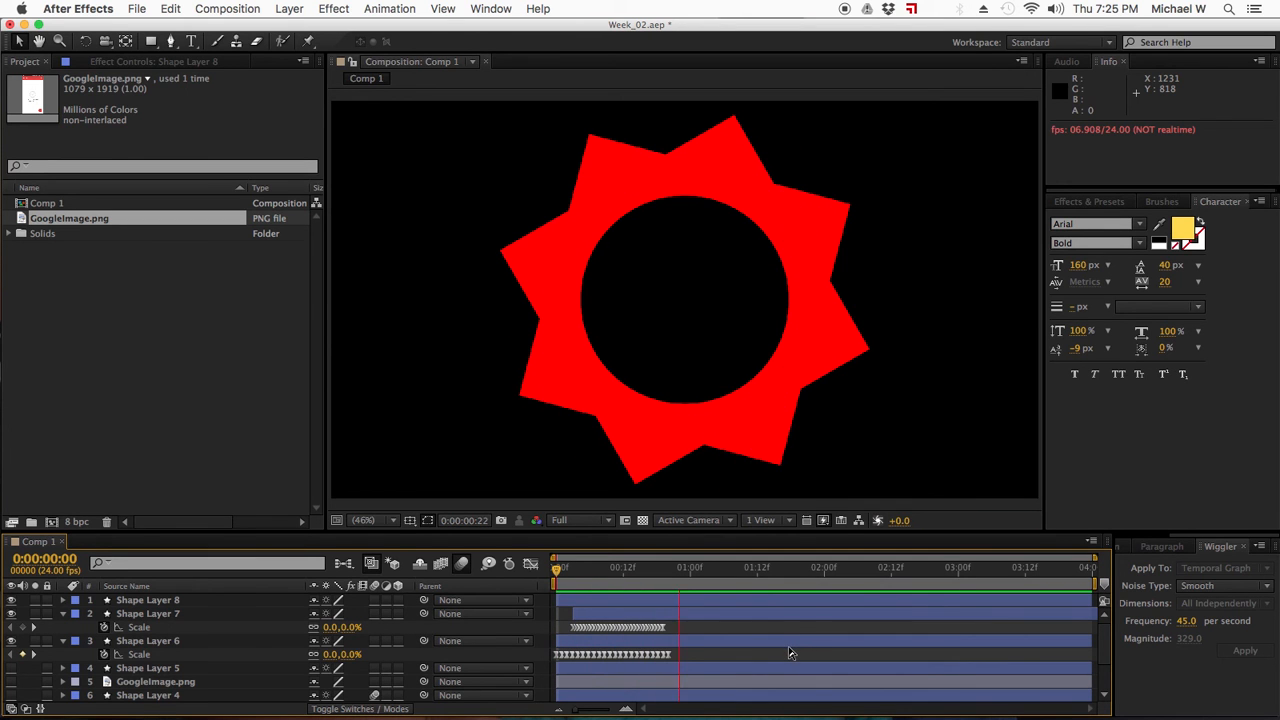
key(space)
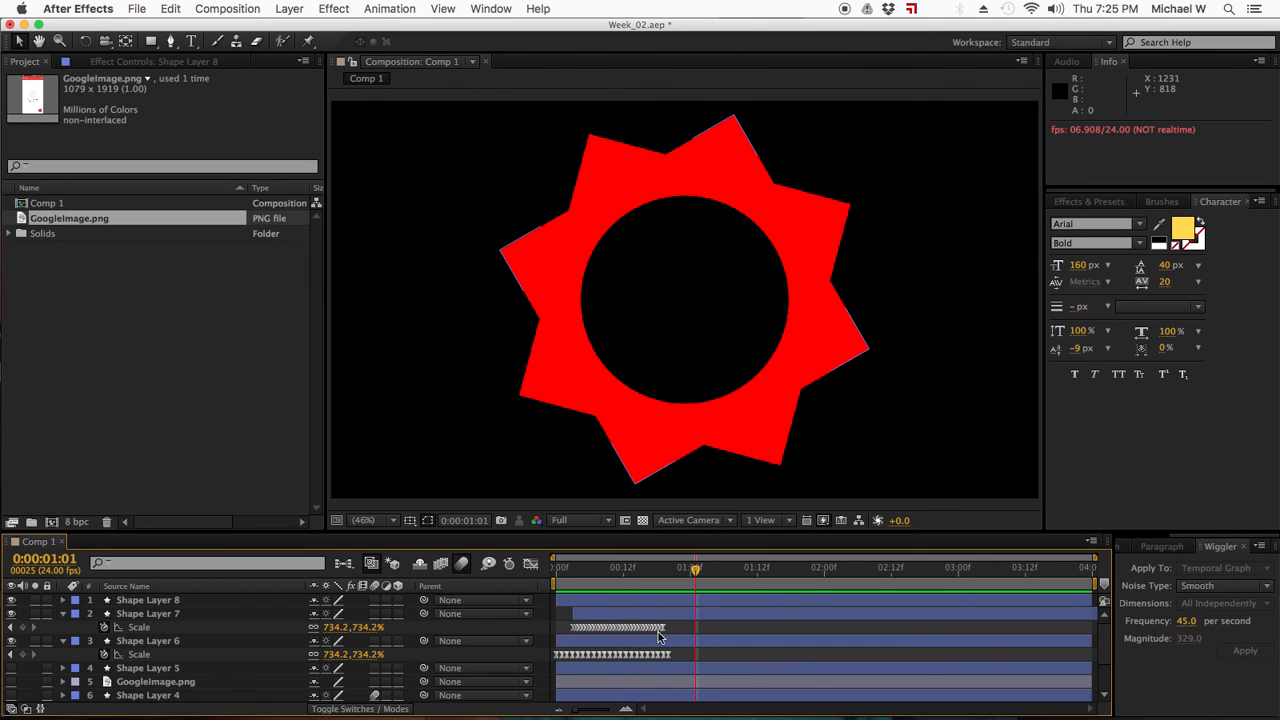
mouse_move(904, 715)
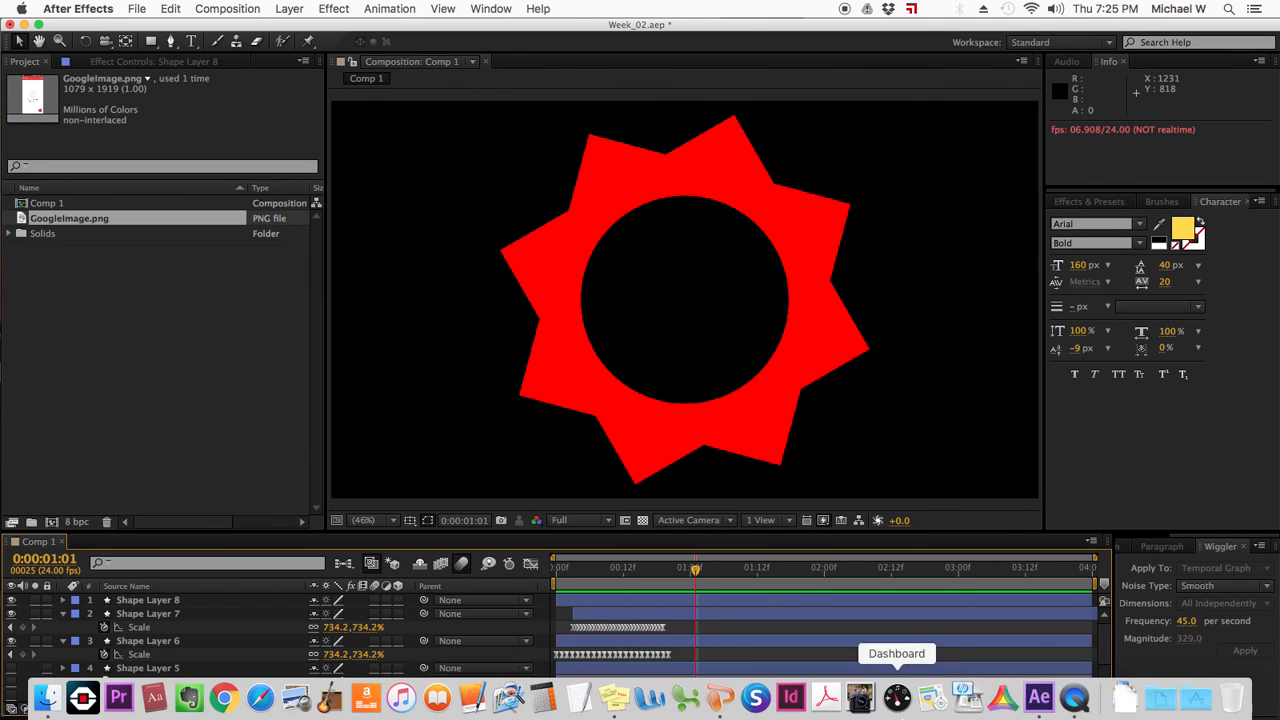
click(1075, 700)
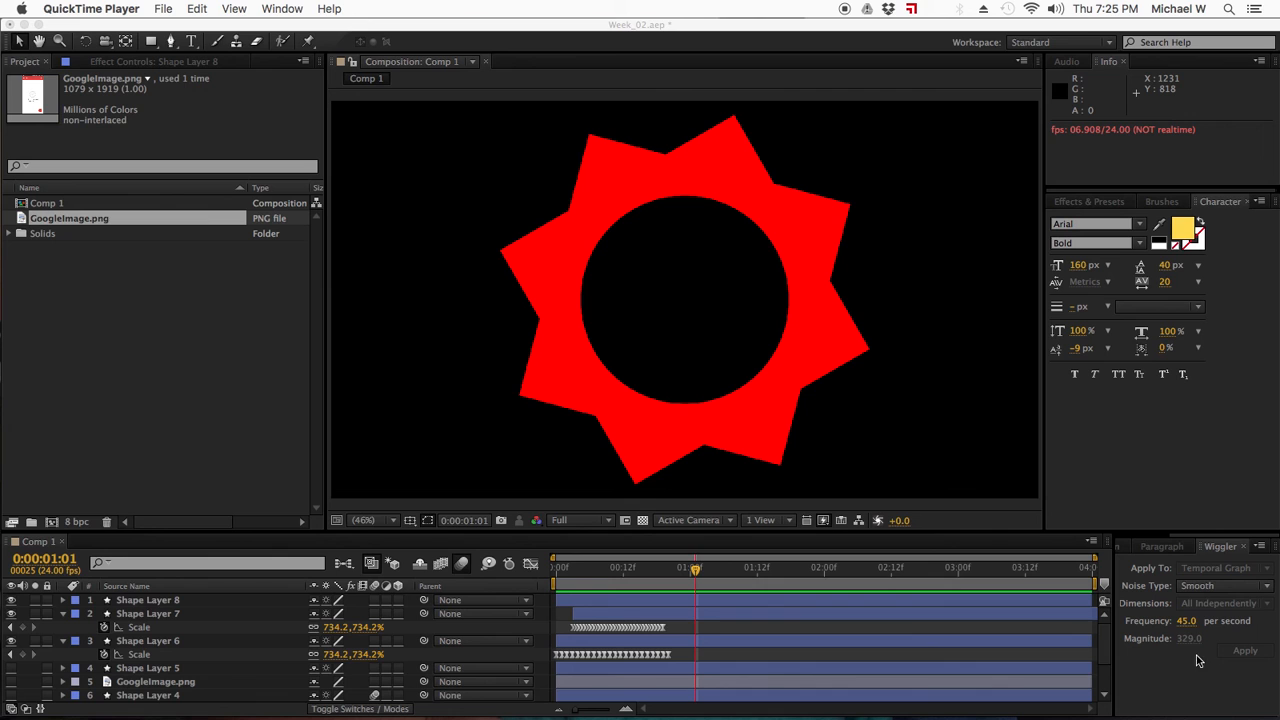